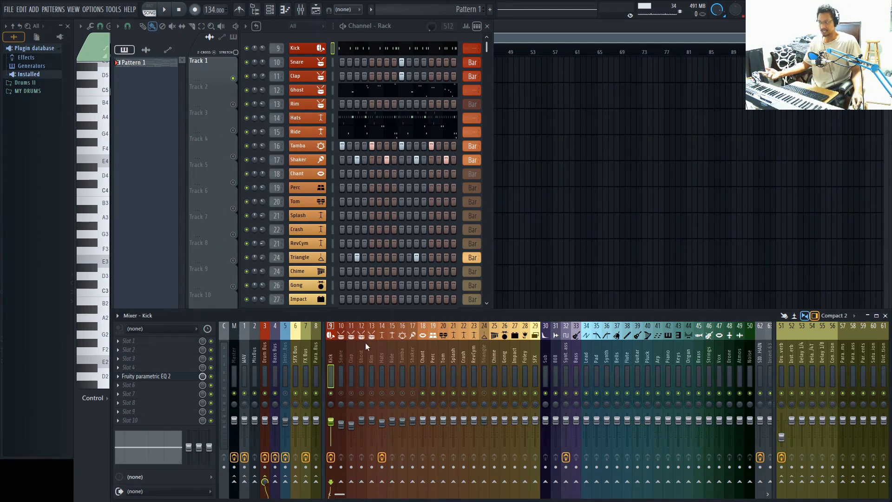
Load a Fruity Limiter into slot 5 of the Bass Bus mixer track.
left_click(277, 364)
left_click(153, 380)
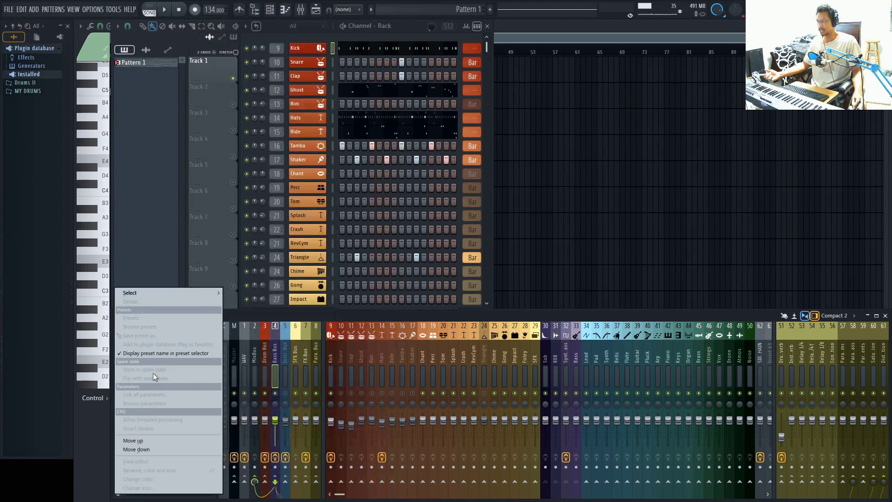
mouse_move(204, 293)
left_click(255, 411)
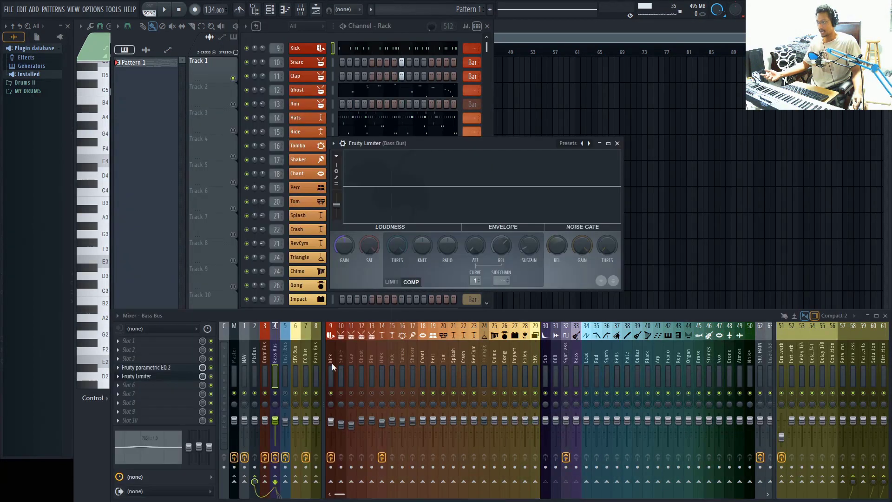
Sidechain the Kick mixer track to the Bass Bus while keeping its existing routing.
left_click(331, 363)
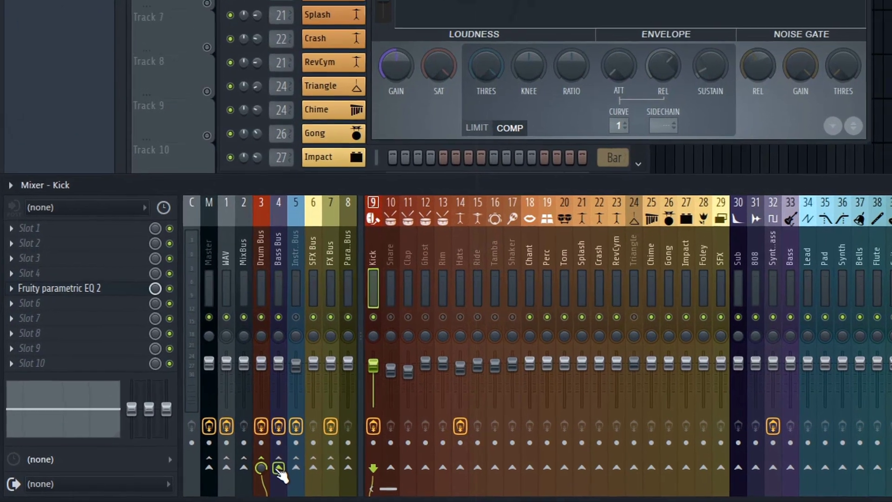
right_click(279, 467)
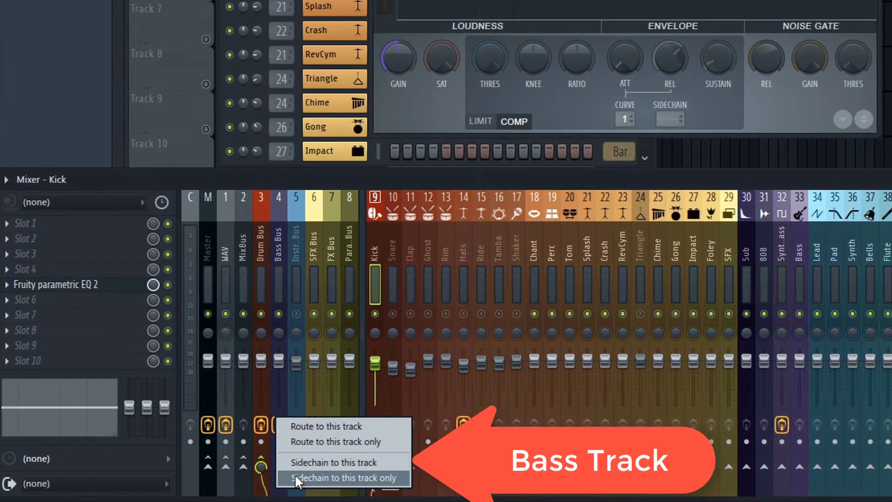
left_click(337, 468)
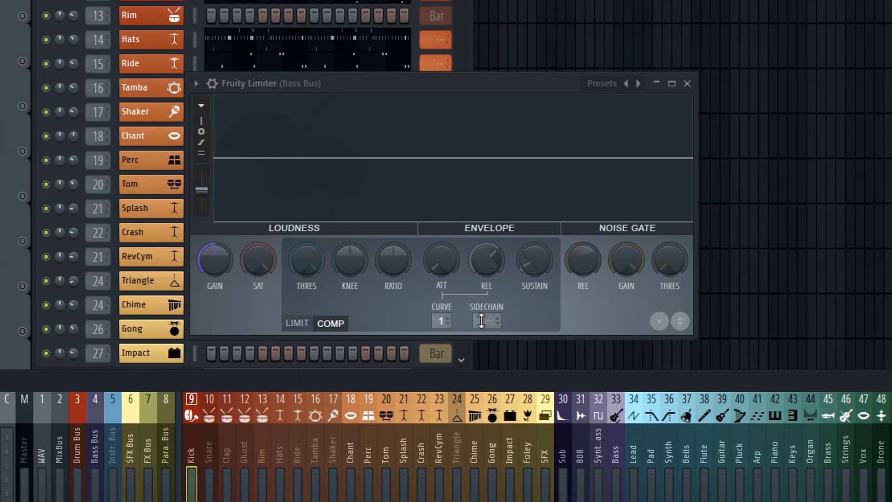
Set the Bass Bus limiter's sidechain source to Kick and move the plugin window aside.
right_click(492, 323)
left_click(490, 322)
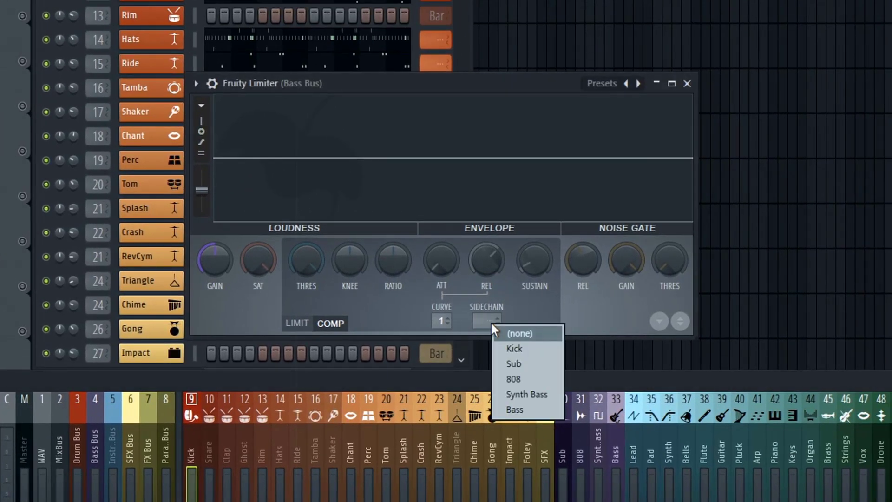
left_click(513, 349)
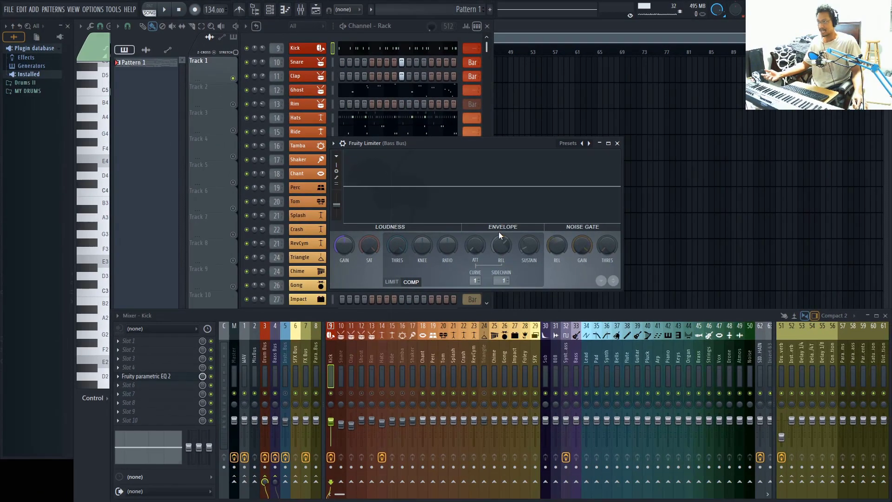
left_click_drag(481, 143, 437, 179)
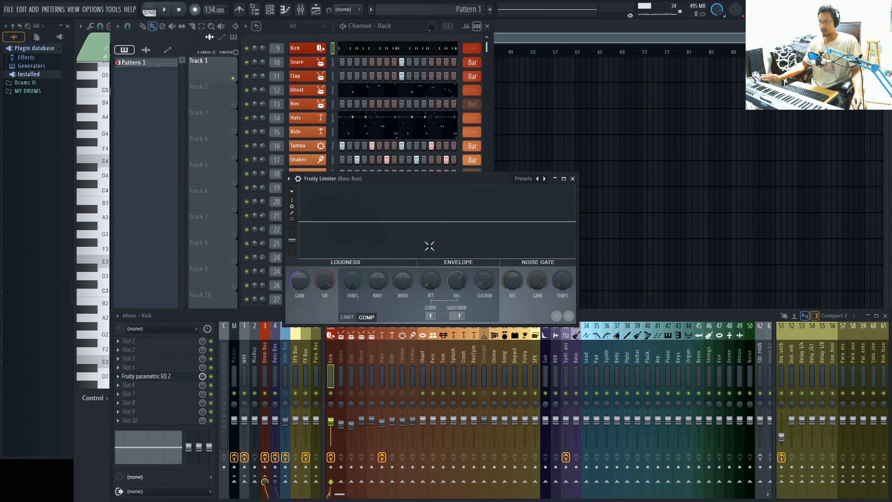
In the limiter's compressor mode, lower the threshold, raise the ratio and shorten the release during playback, and close the plugin.
left_click(347, 318)
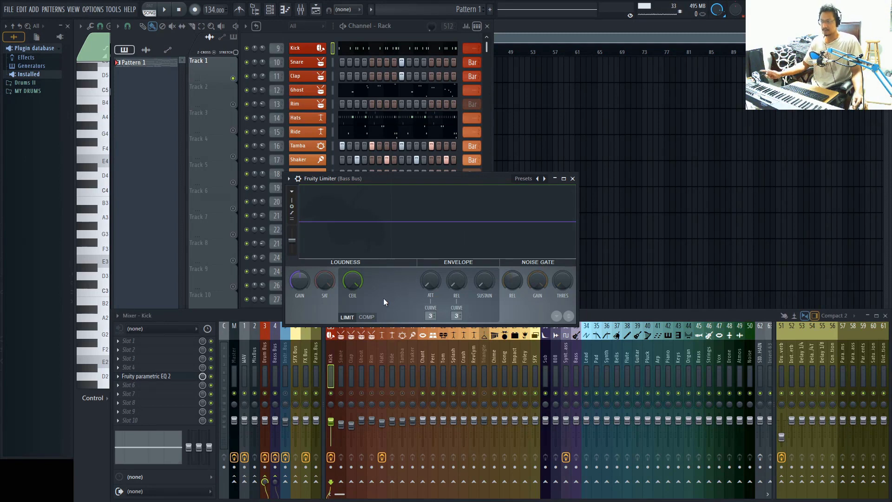
left_click(367, 317)
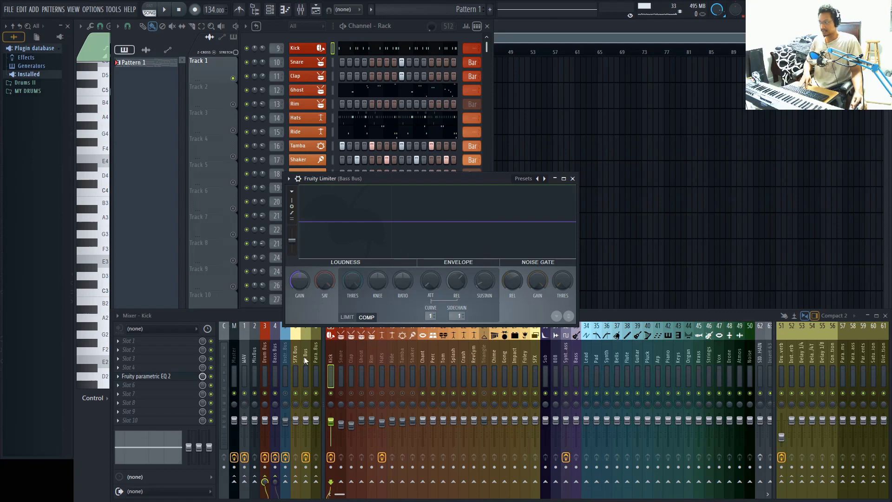
key("space")
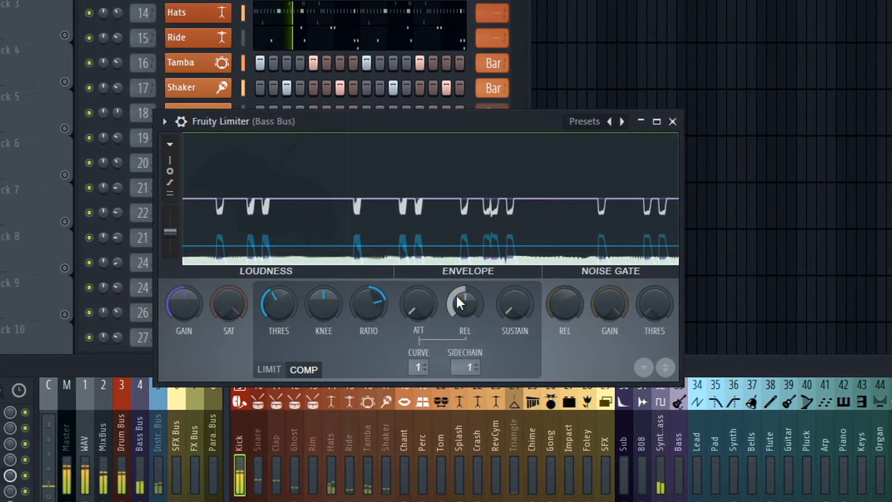
mouse_move(459, 300)
left_mouse_down()
mouse_move(459, 325)
mouse_move(459, 300)
left_mouse_up()
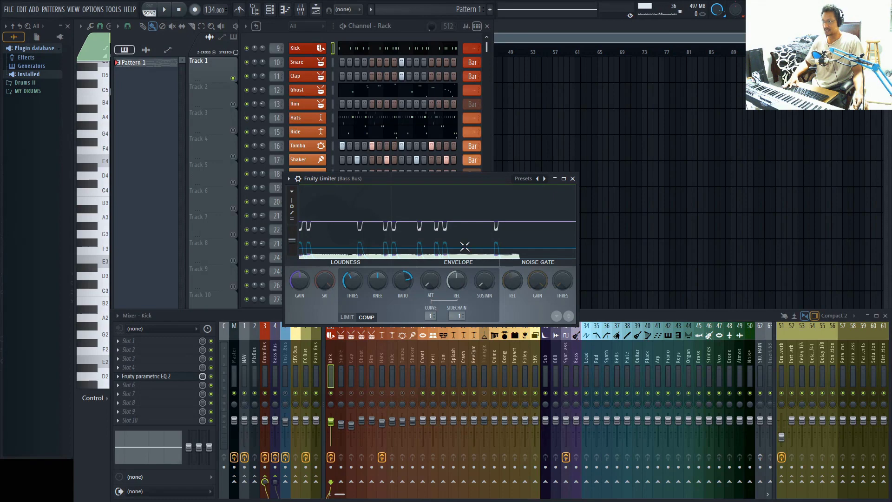
left_click_drag(457, 281, 458, 293)
key("space")
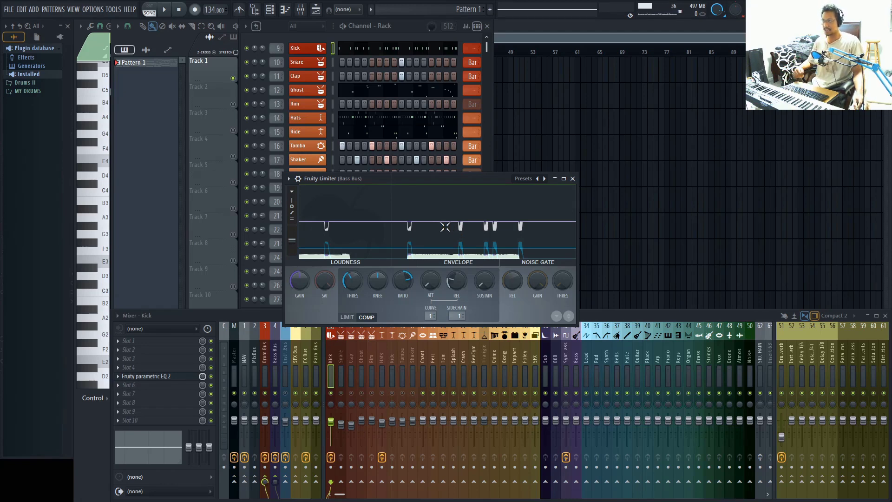
left_click(572, 178)
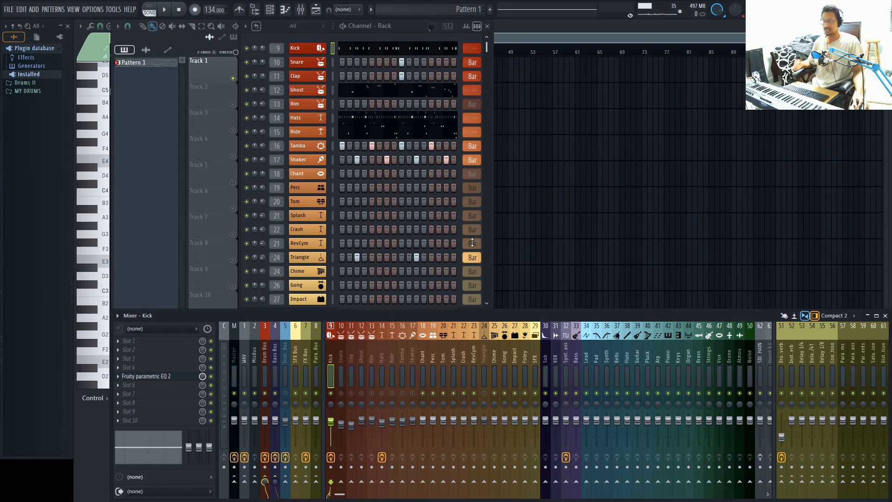
Open the SIDECHAIN channel's settings and examine its hat 4 sample and volume envelope.
left_click(331, 50)
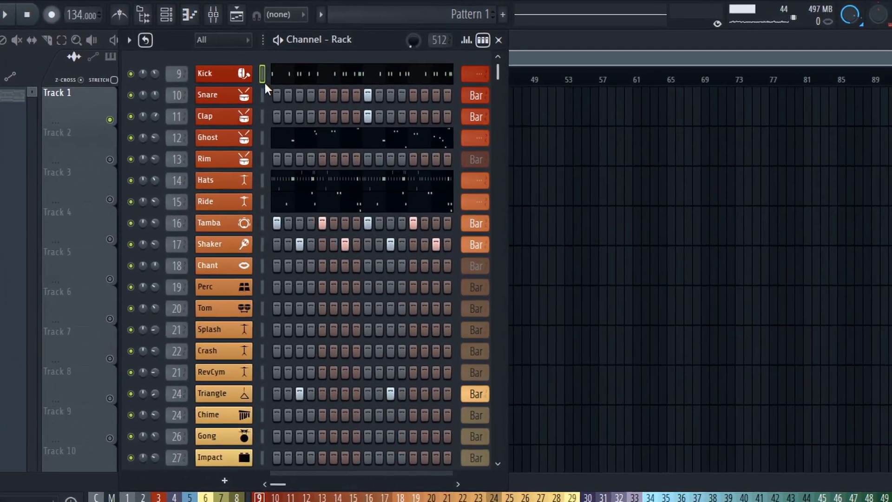
scroll(350, 308, "down", 8)
scroll(348, 308, "up", 3)
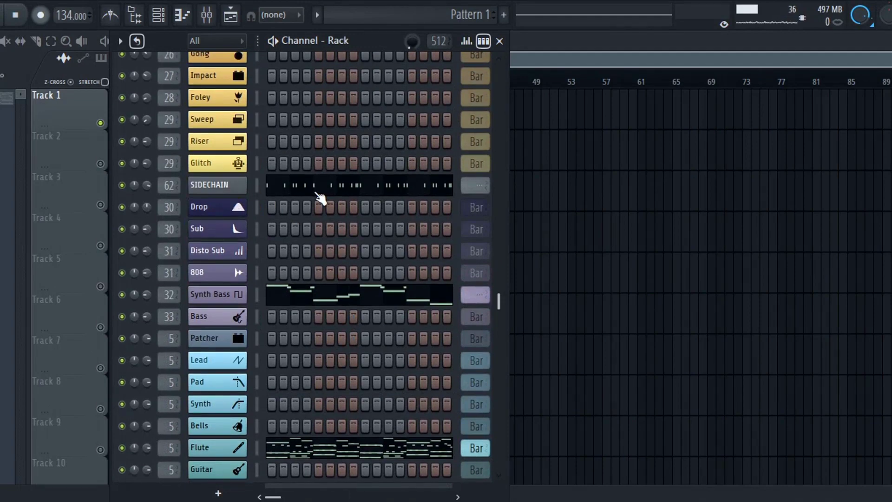
left_click(223, 187)
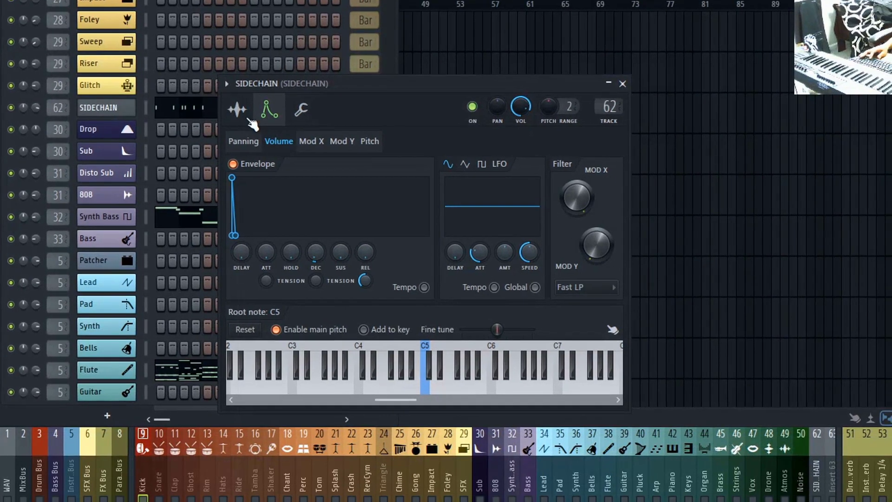
left_click(348, 188)
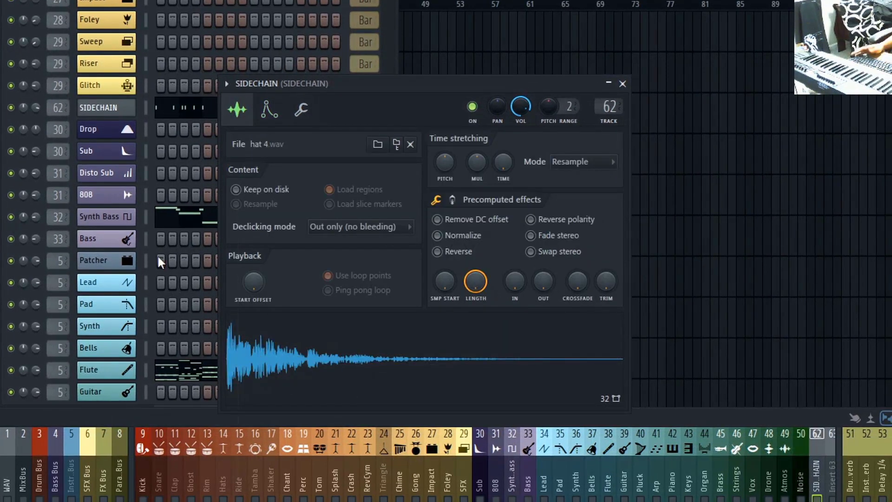
left_click(273, 111)
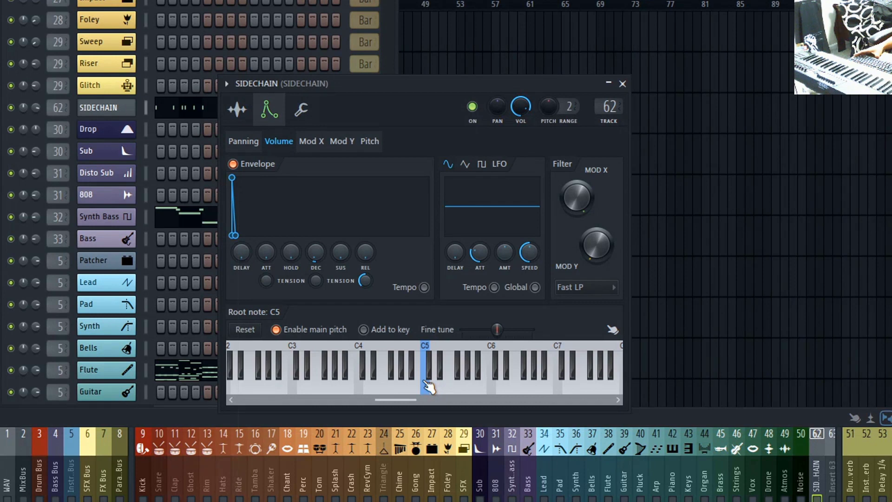
left_click(426, 384)
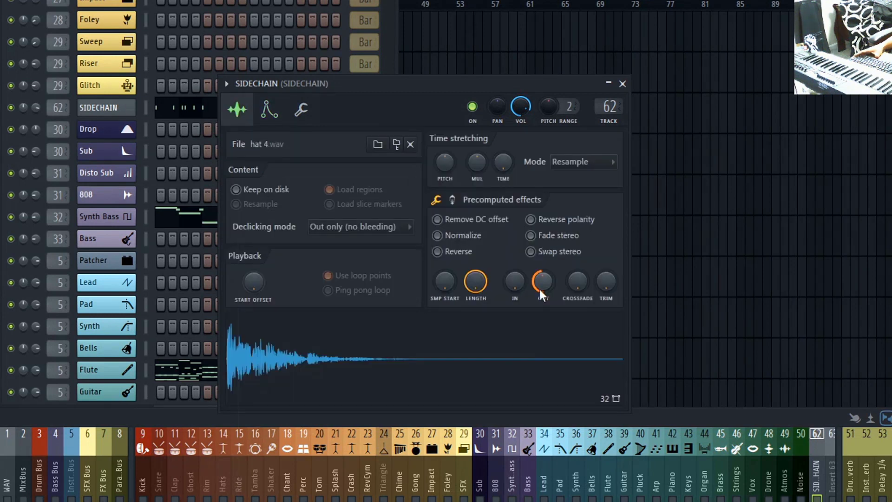
Raise the SIDECHAIN sample's fade-out to maximum, preview the sound and close the channel settings.
left_click_drag(540, 287, 540, 249)
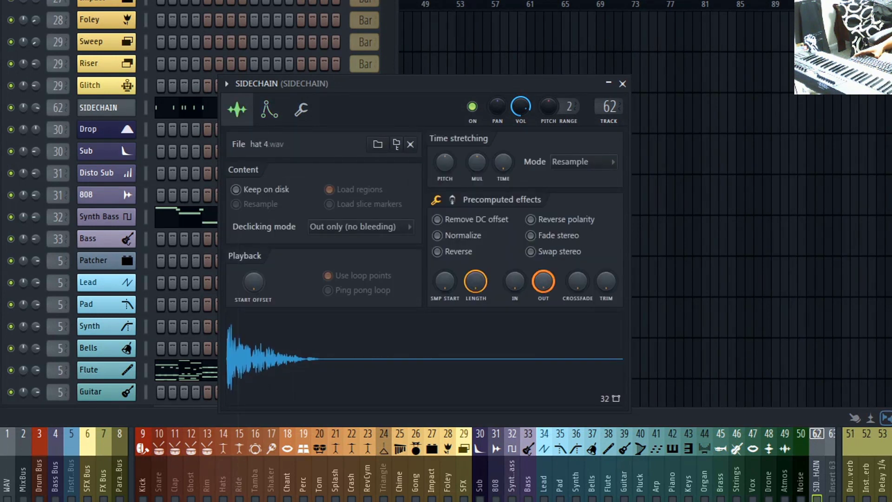
left_click(447, 357)
left_click(445, 357)
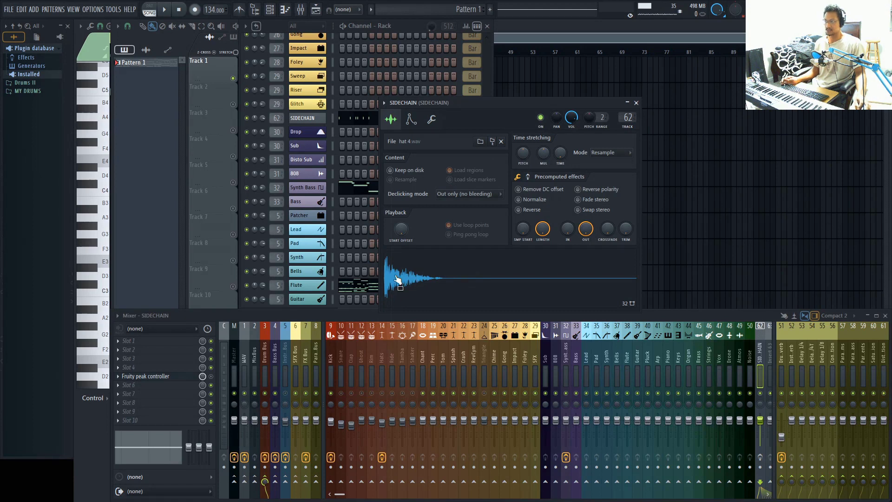
left_click(636, 103)
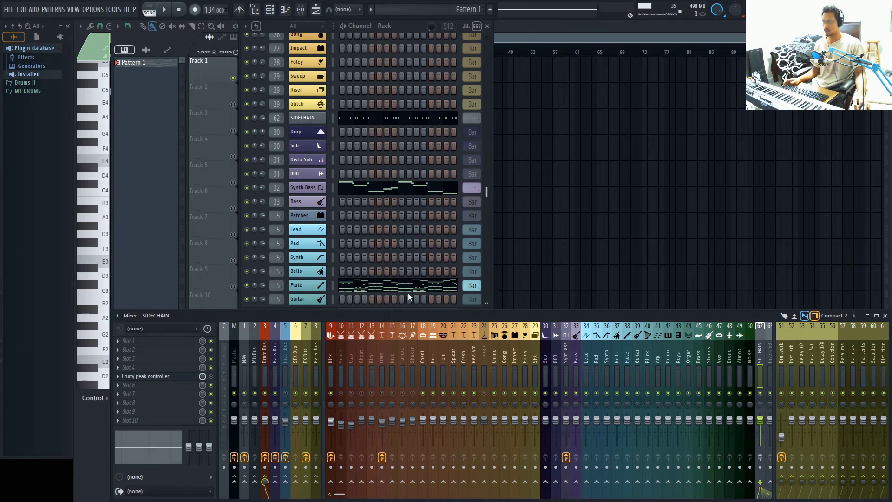
Open the Fruity peak controller on the SIDECHAIN mixer track and move its window clear of the mixer.
left_click(762, 358)
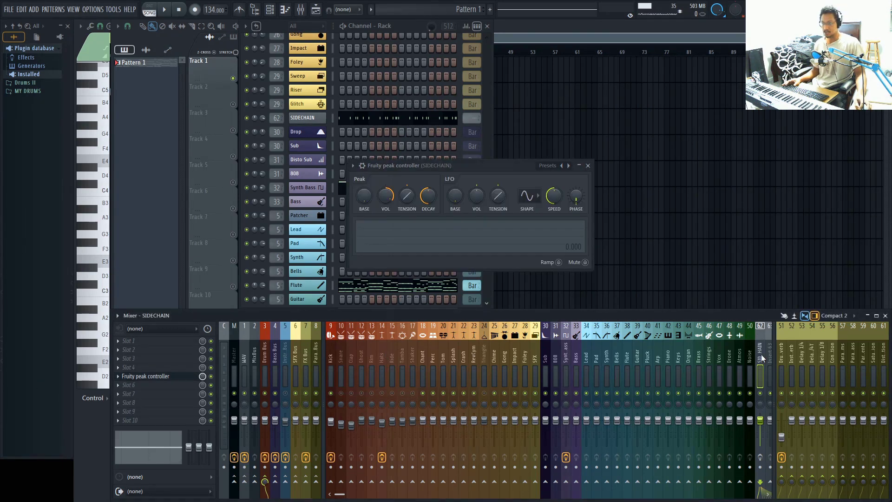
left_click(144, 377)
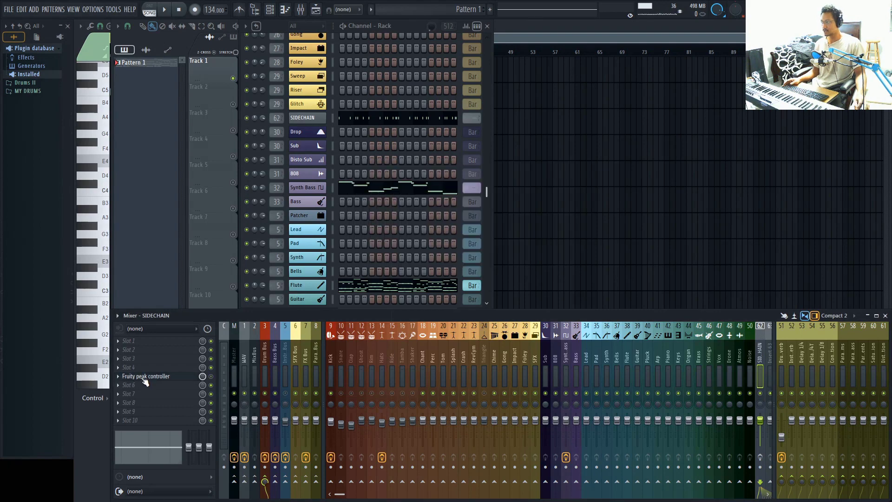
left_click(147, 377)
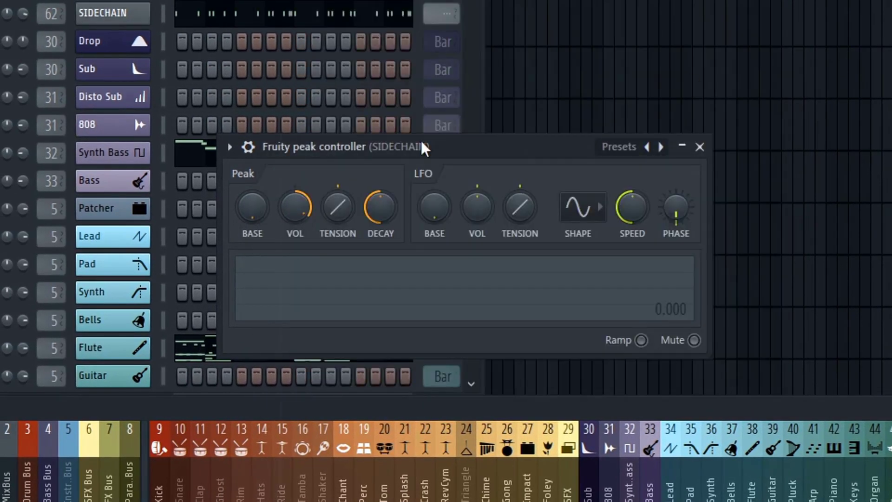
left_click_drag(449, 149, 451, 65)
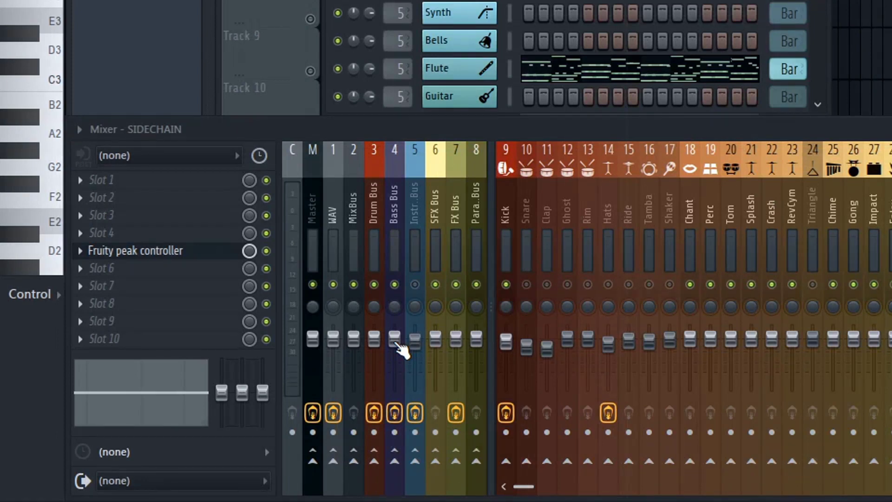
Load Fruity PanOMatic into slot 6 of the Bass Bus, check its volume knob's linking options and close the plugin.
right_click(398, 343)
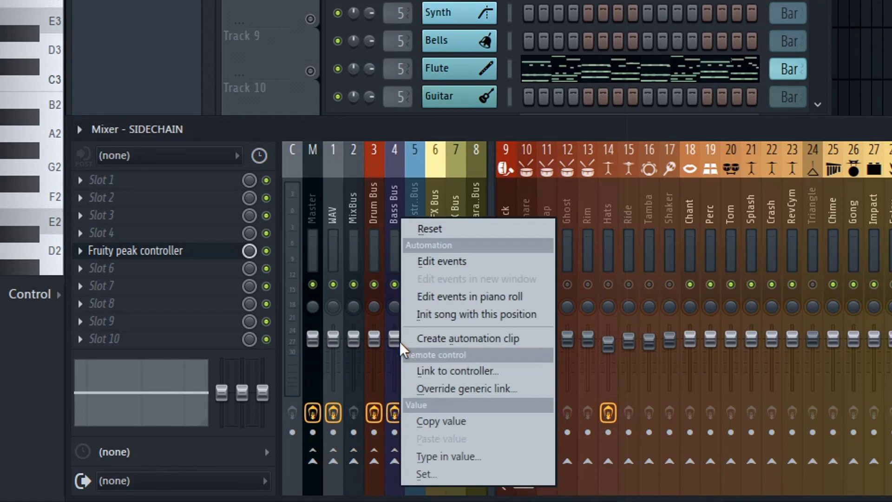
left_click(395, 204)
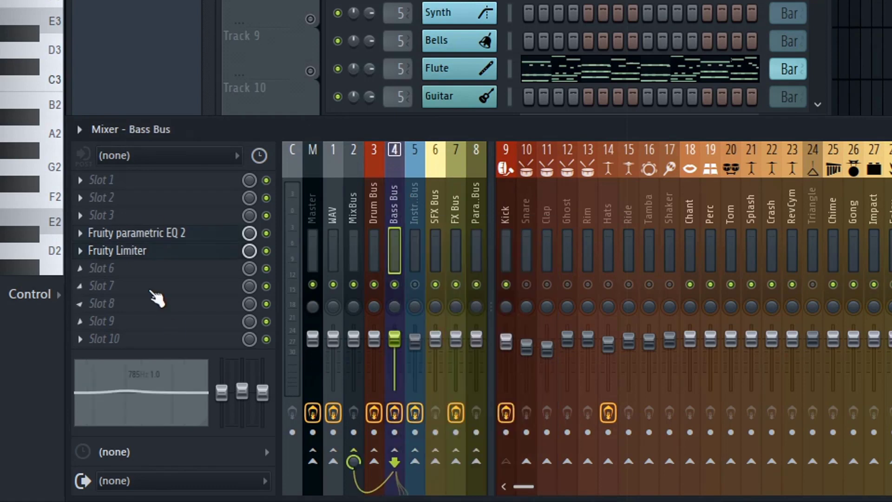
left_click(103, 272)
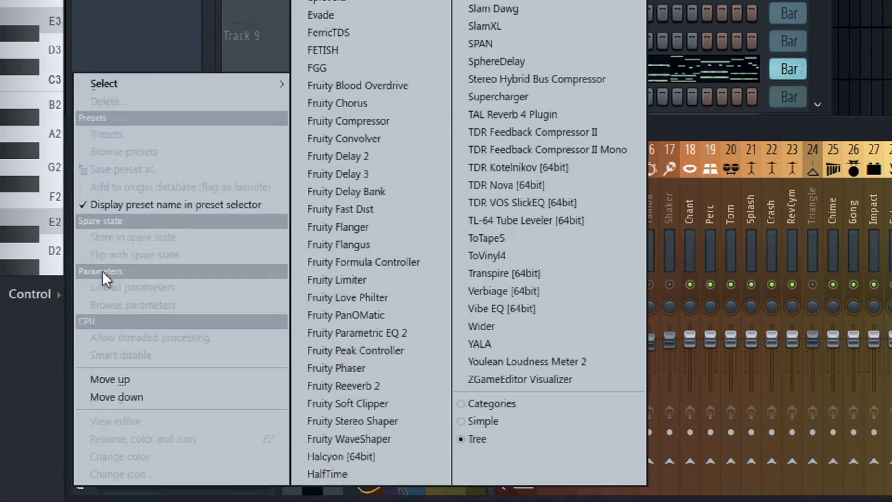
left_click(367, 320)
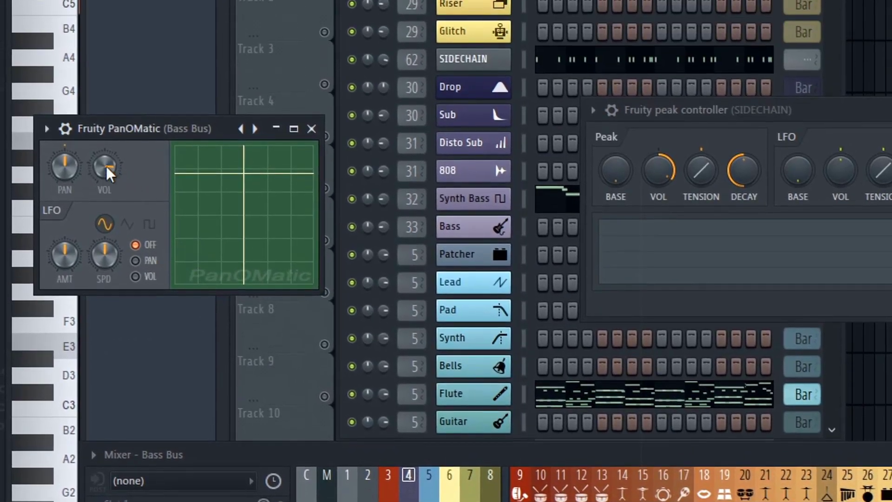
right_click(106, 166)
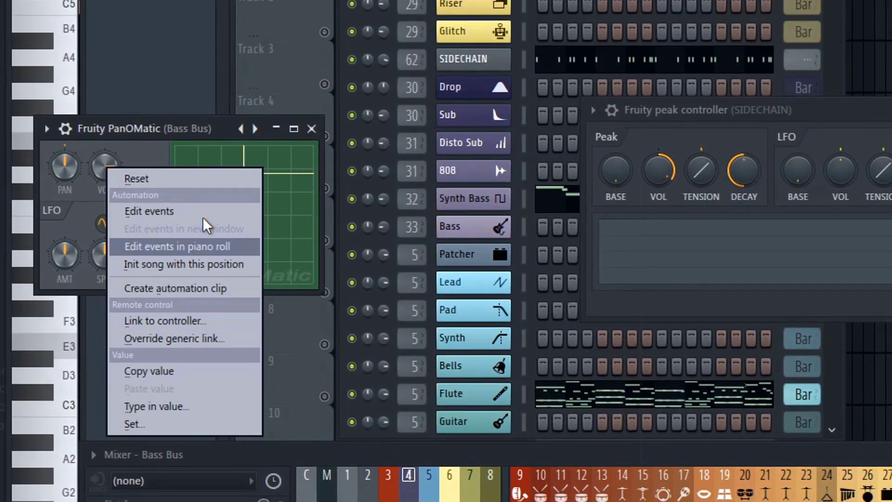
left_click(311, 128)
left_click(311, 129)
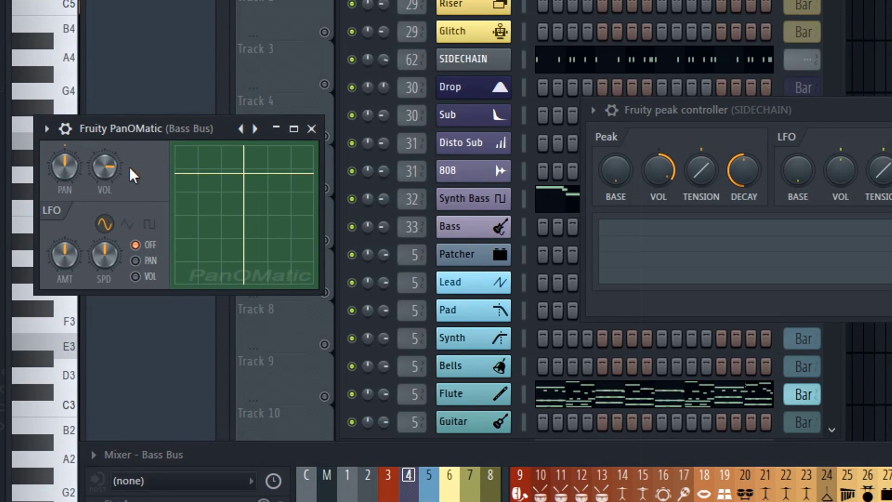
left_click(312, 129)
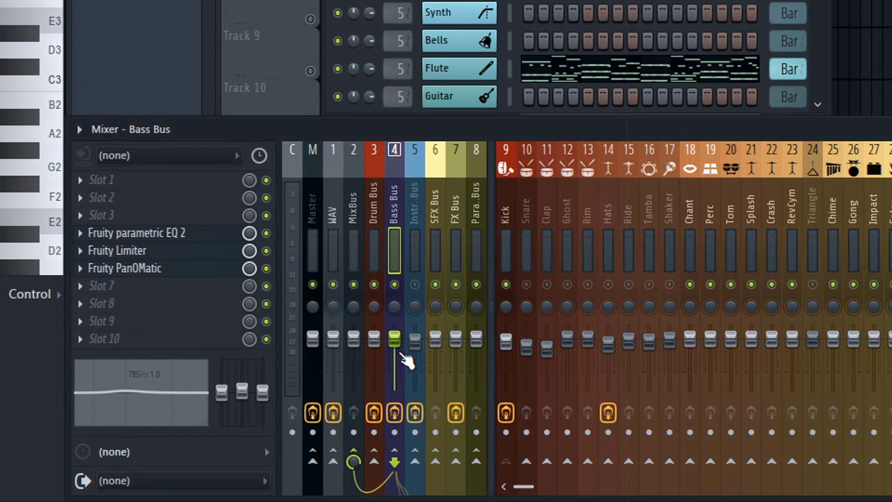
Link the Bass Bus volume fader to the internal controller Peak ctrl - Peak of the SIDECHAIN Fruity peak controller.
right_click(399, 344)
left_click(465, 371)
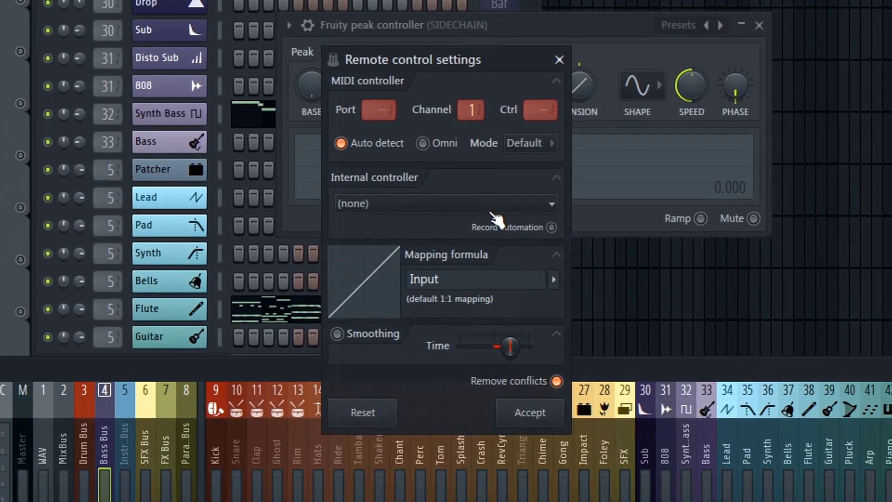
left_click(492, 212)
left_click(489, 210)
left_click(461, 210)
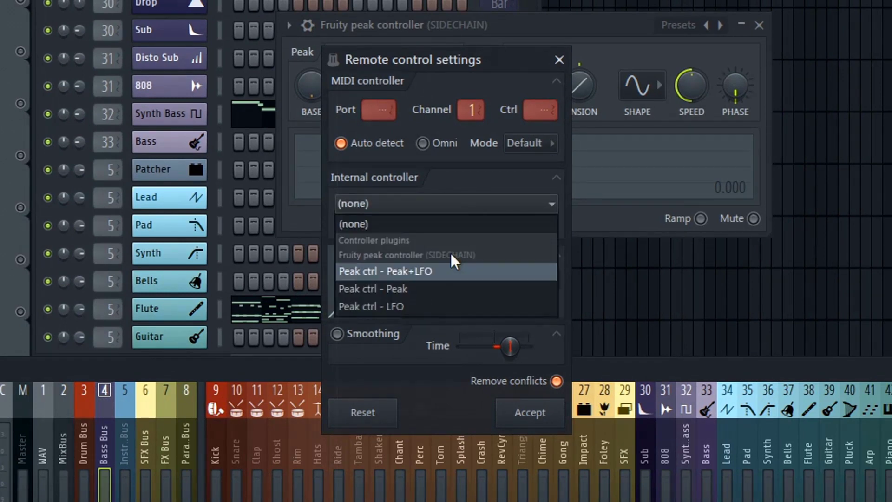
left_click(417, 292)
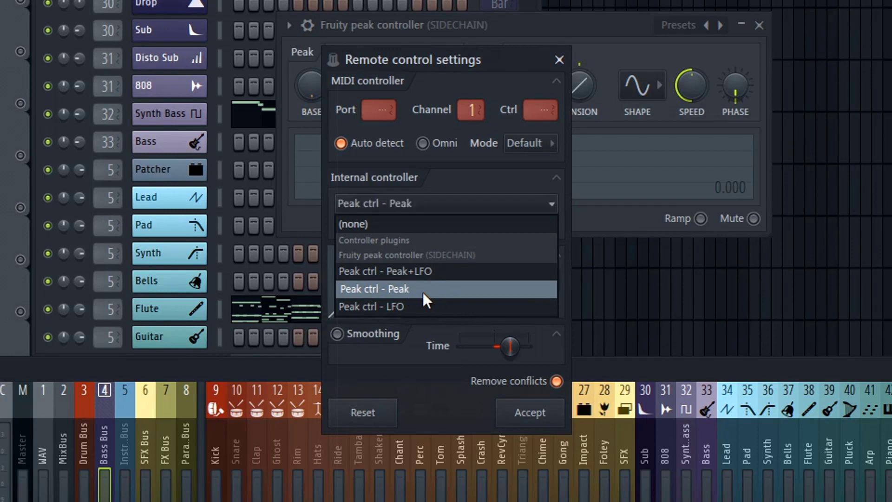
left_click(535, 412)
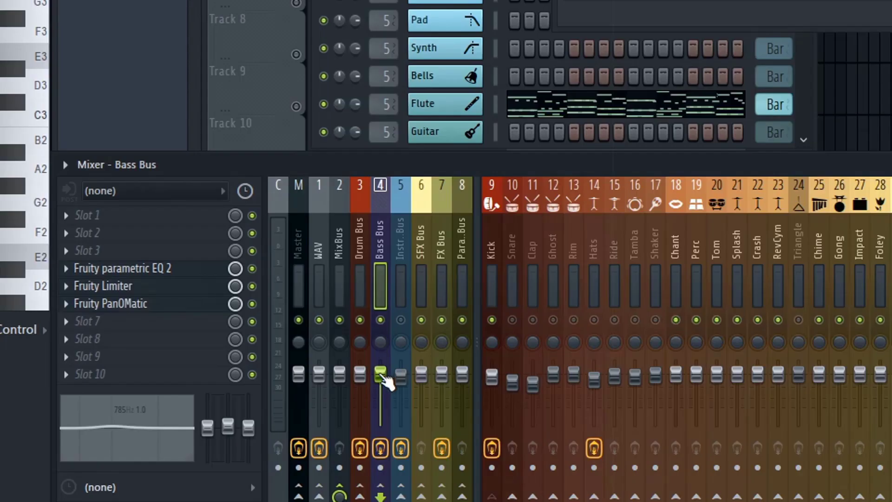
Copy the Bass Bus fader's value and paste it (80%) into the peak controller's Peak Base.
right_click(381, 375)
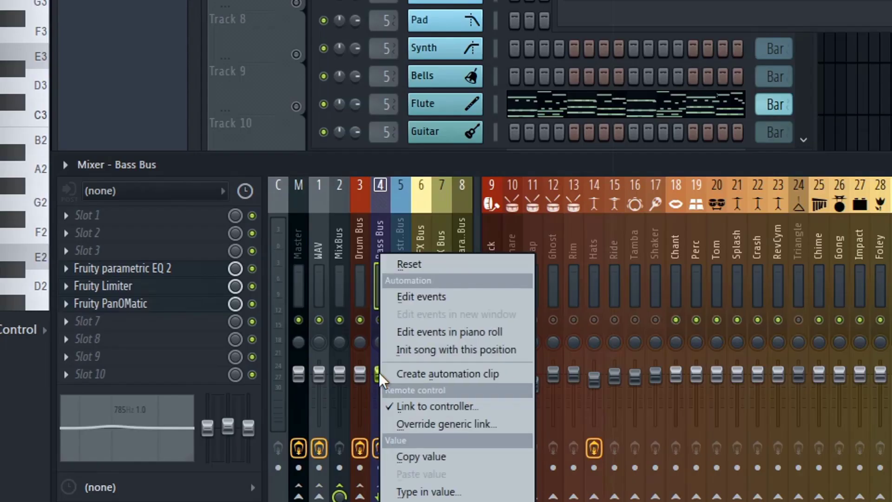
left_click(433, 456)
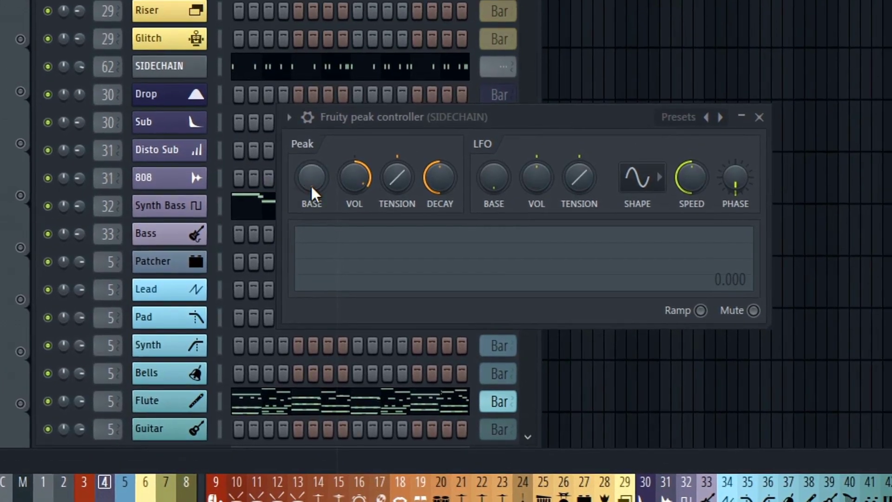
right_click(314, 188)
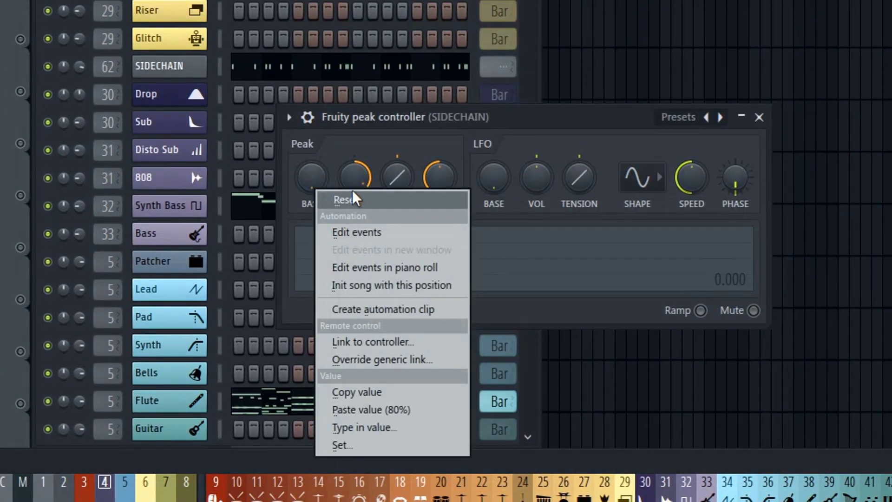
left_click(370, 410)
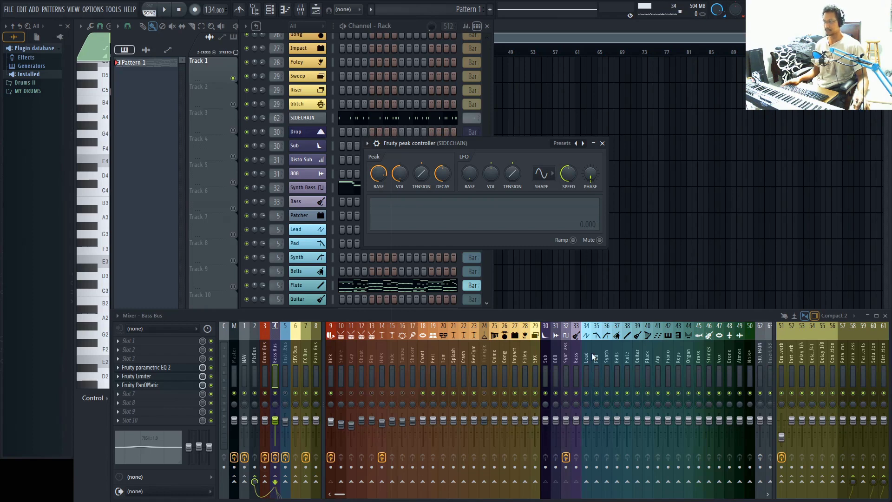
Enable the SIDECHAIN mixer track's effects, then adjust the peak controller's Peak Decay while playing the pattern.
left_click(769, 462)
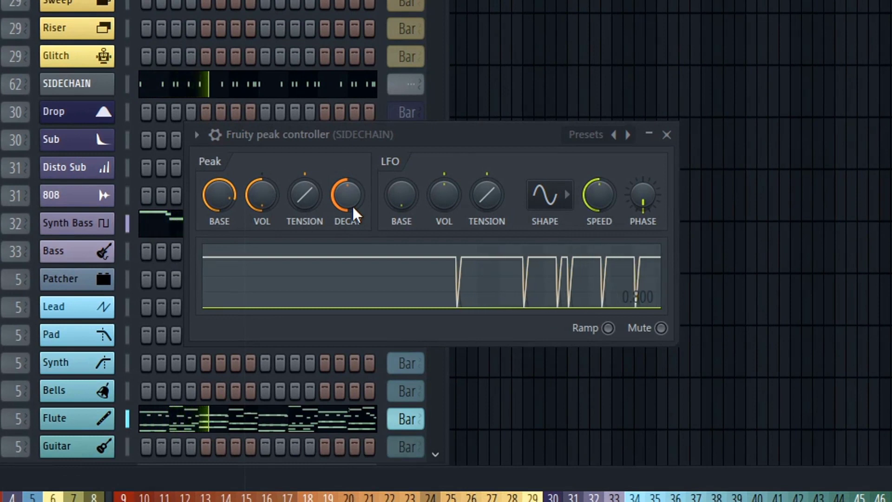
key("space")
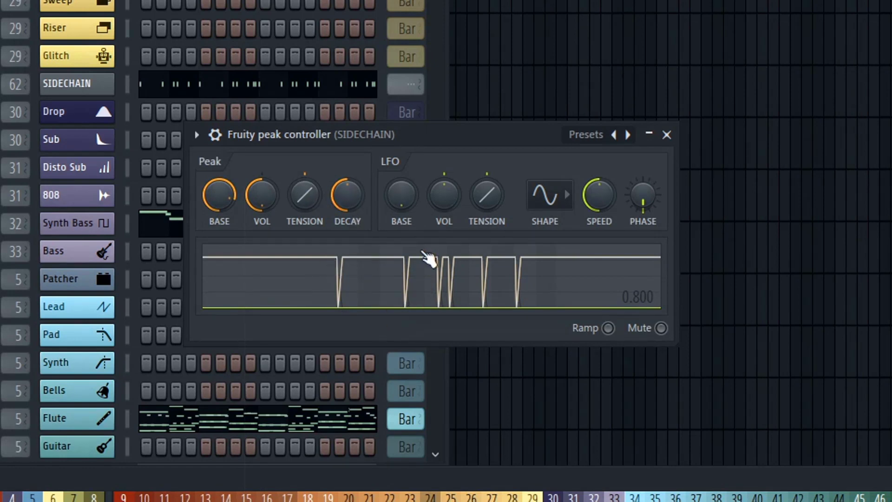
key("space")
left_click_drag(350, 193, 350, 204)
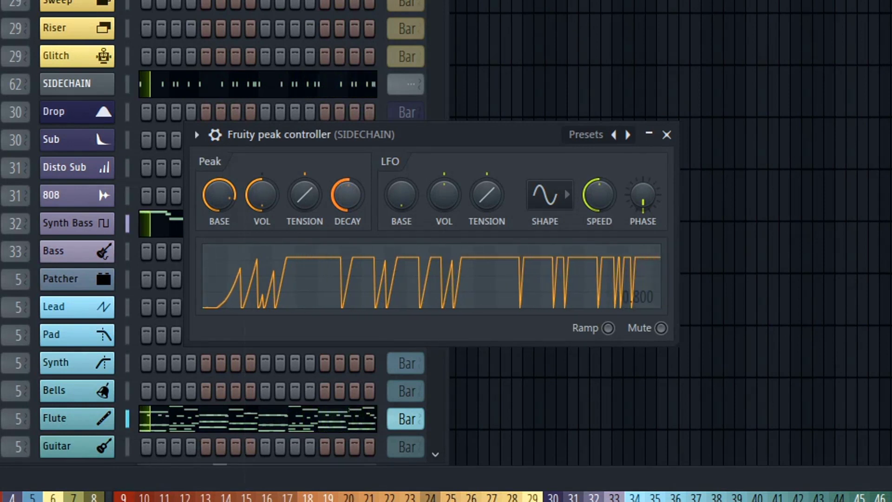
key("space")
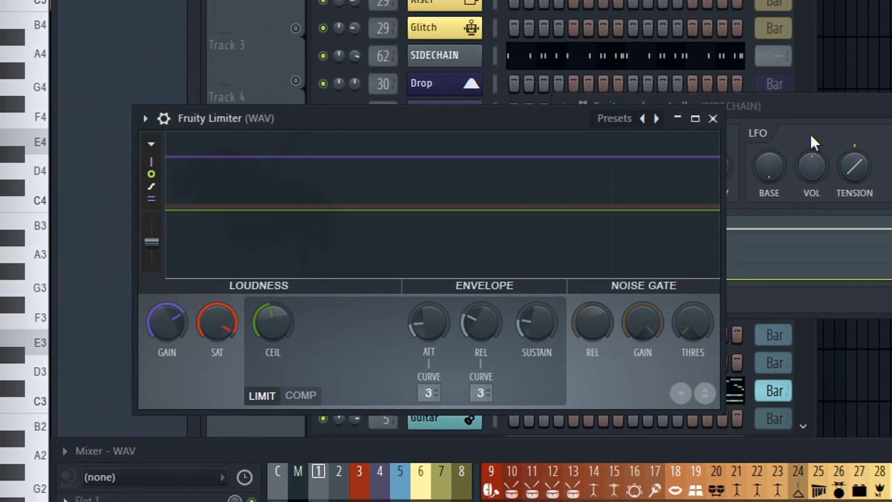
Move the peak controller clear of the WAV track's Fruity Limiter, then play the pattern and examine the ducking in both displays.
left_click(832, 98)
left_click_drag(850, 110, 891, 54)
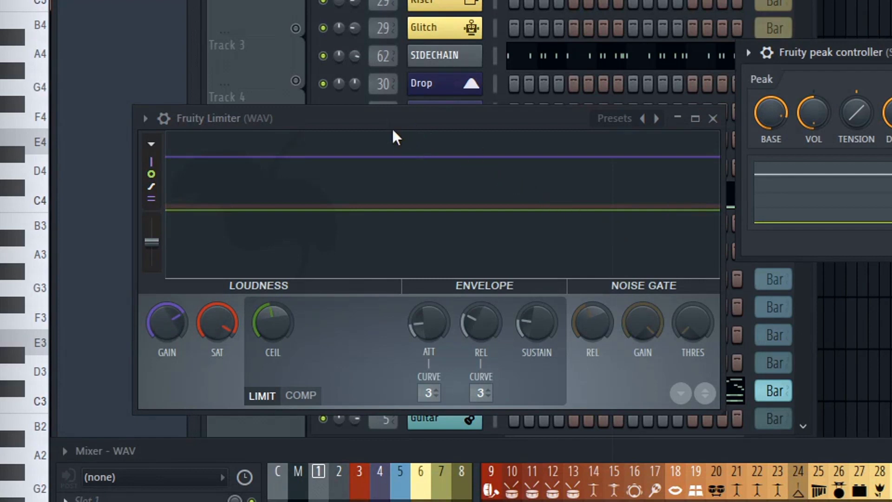
left_click(373, 123)
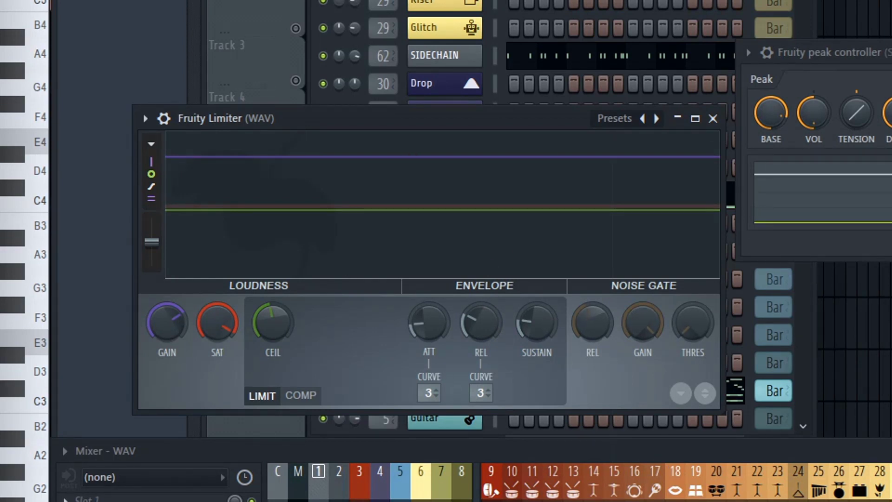
key("space")
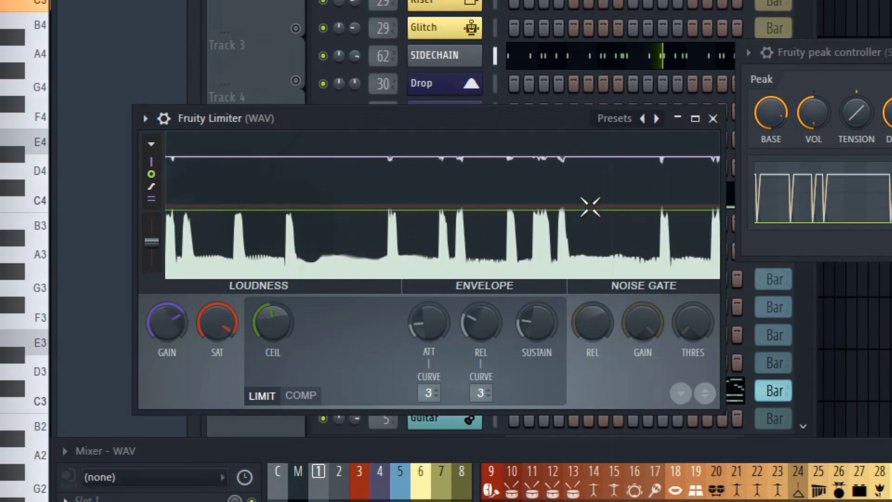
key("space")
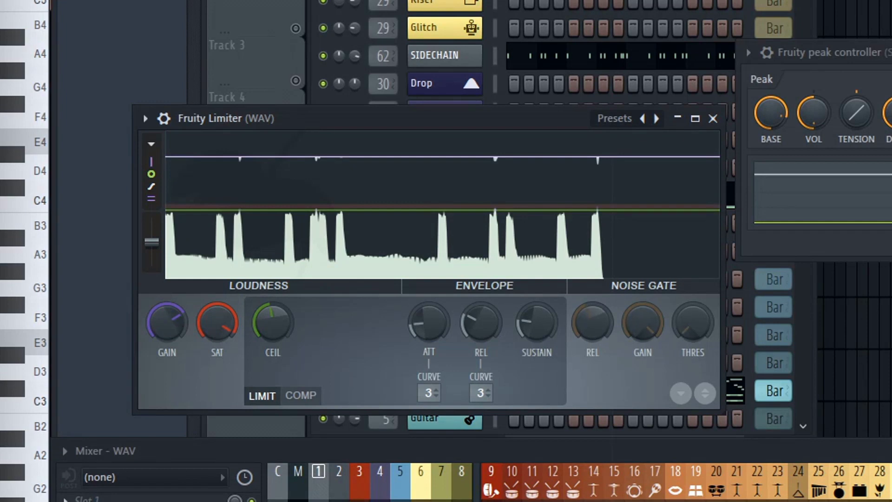
Open Fruity parametric EQ 2 on the Bass Bus and move its window off the Fruity Limiter.
left_click(400, 485)
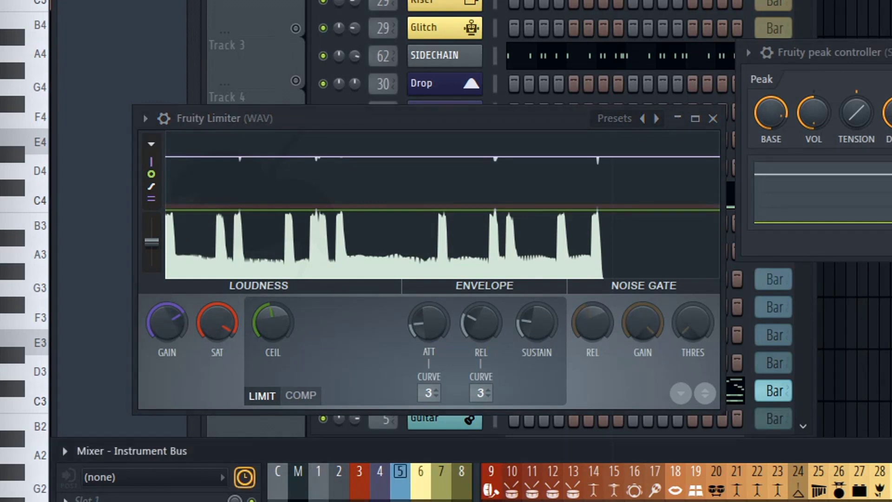
left_click(380, 486)
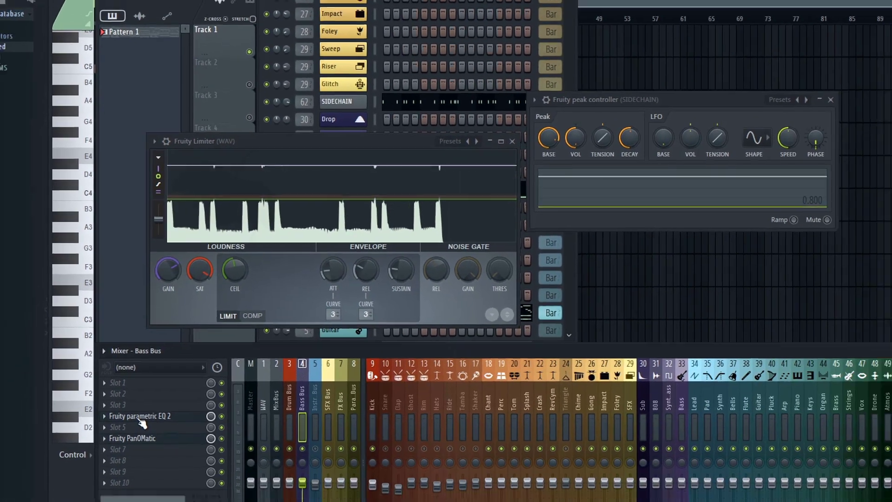
left_click(147, 374)
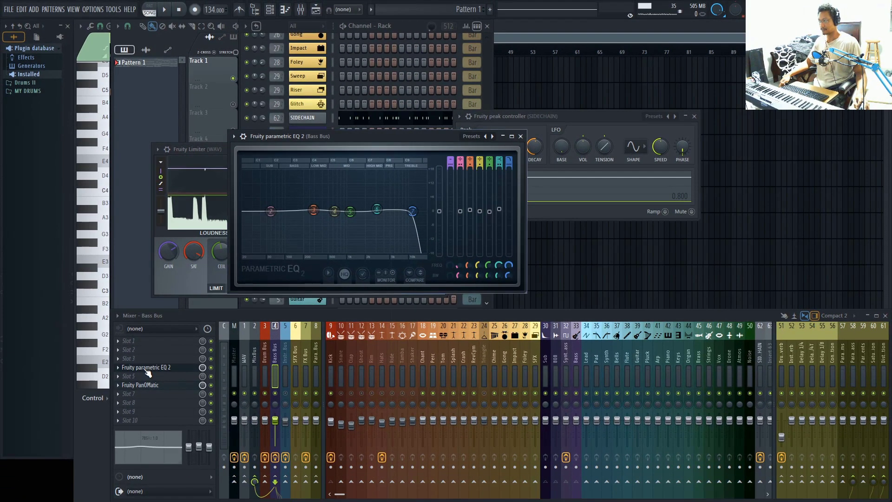
left_click_drag(414, 138, 524, 139)
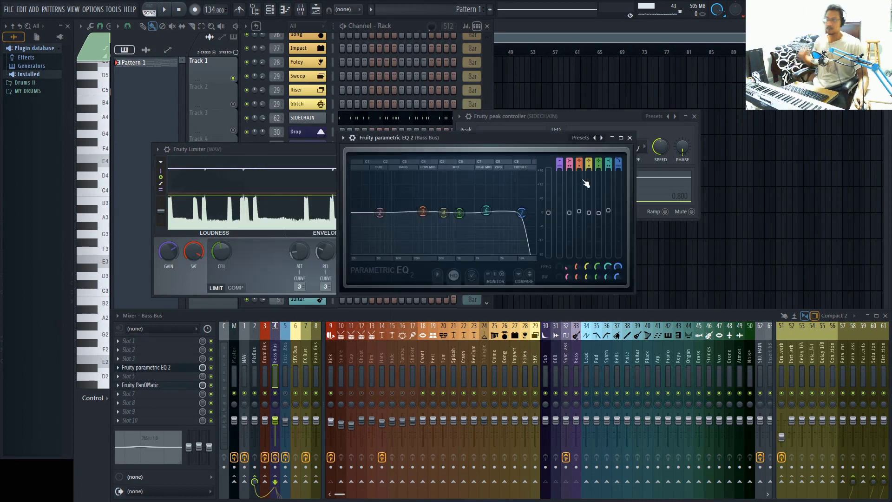
Check the filter type options of band 2 in the Bass Bus equalizer.
right_click(568, 161)
left_click(567, 161)
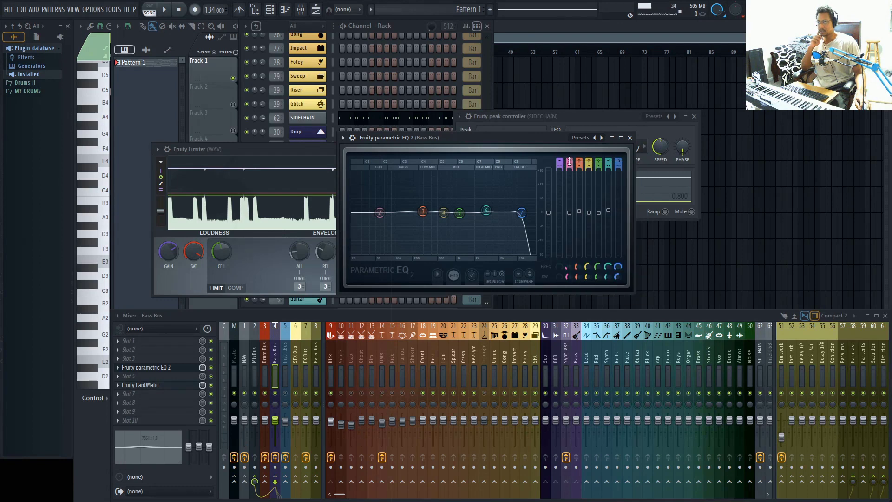
right_click(569, 161)
left_click(572, 160)
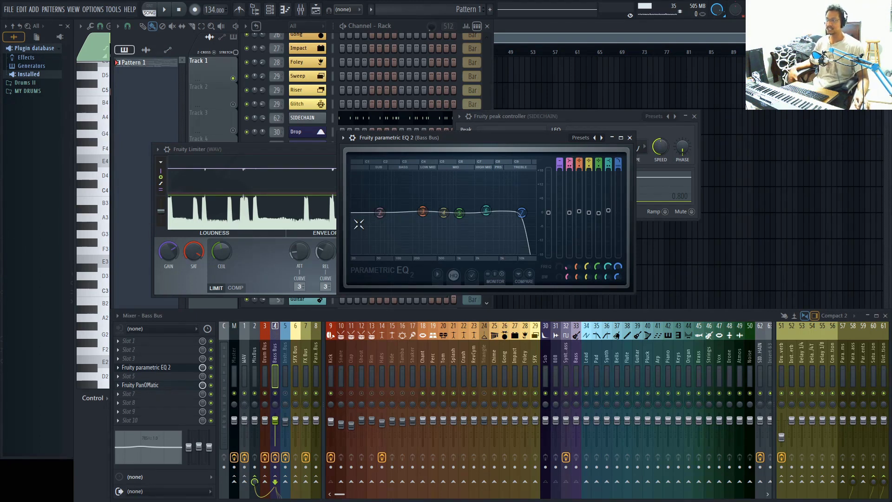
Copy the level value of band 2 in the Bass Bus Fruity parametric EQ 2.
right_click(572, 213)
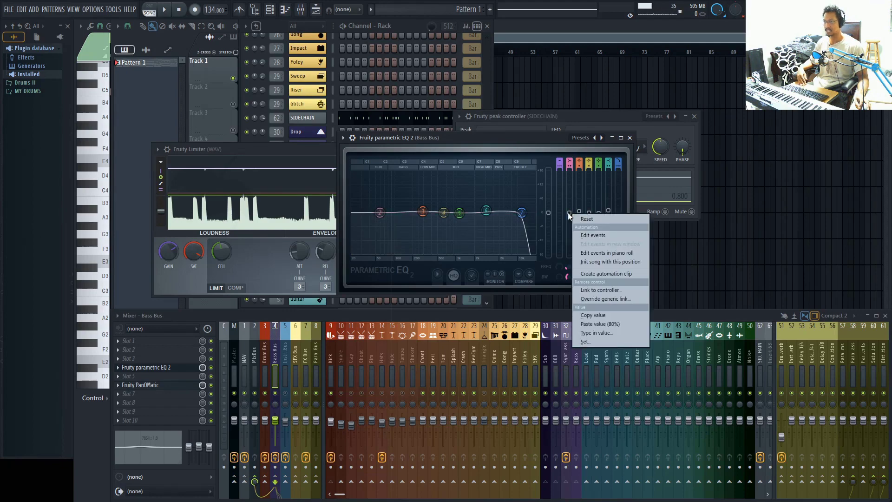
left_click(549, 133)
right_click(570, 214)
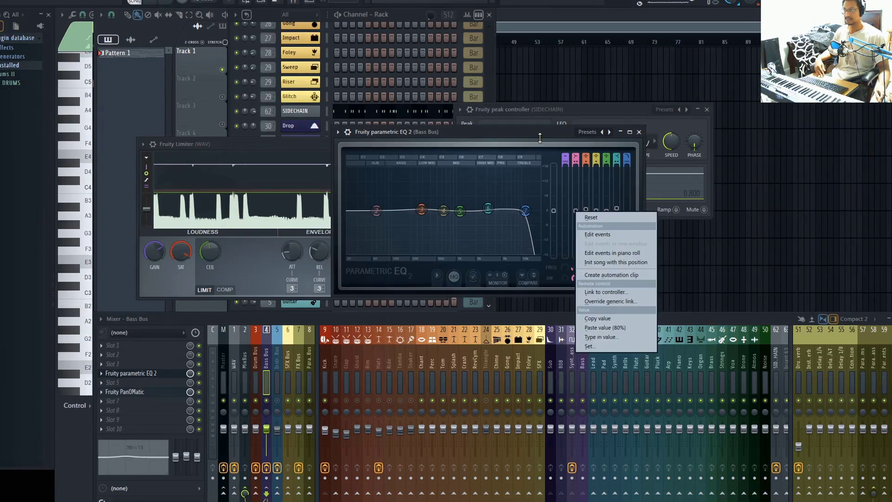
left_click(569, 213)
right_click(569, 214)
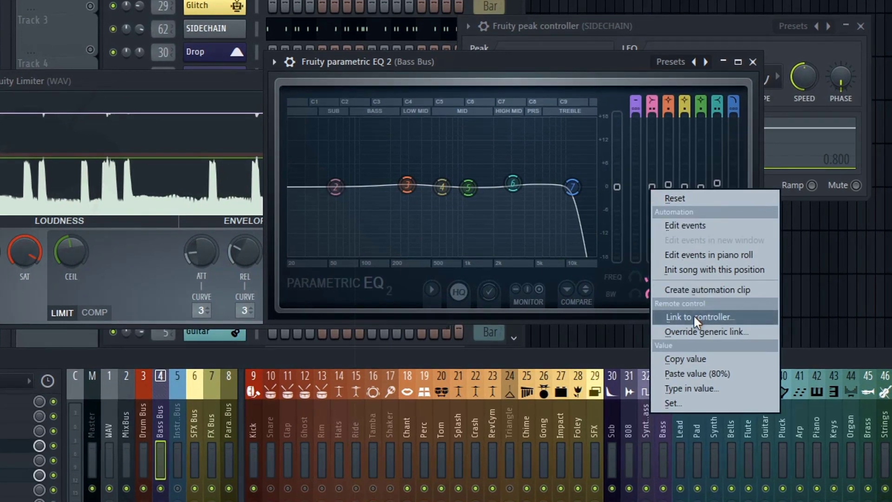
left_click(693, 361)
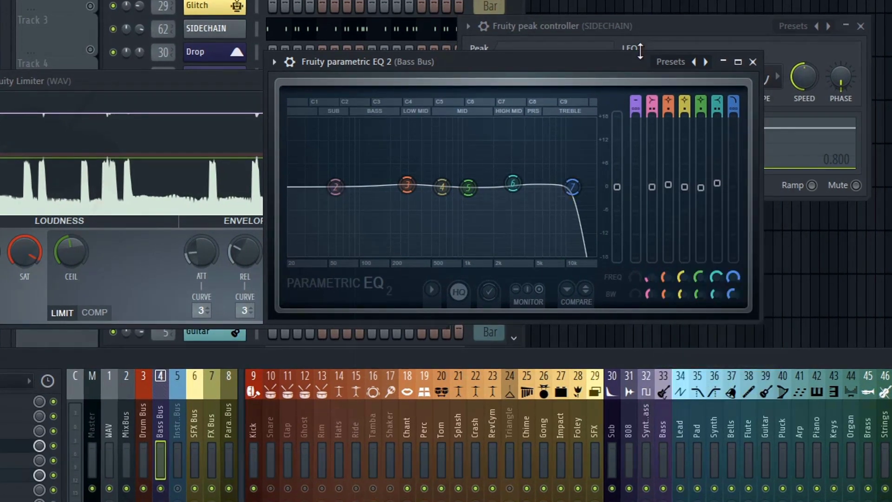
Close the Fruity Limiter and paste the copied 50% value into the peak controller's Peak Base.
left_click(207, 86)
left_click(425, 80)
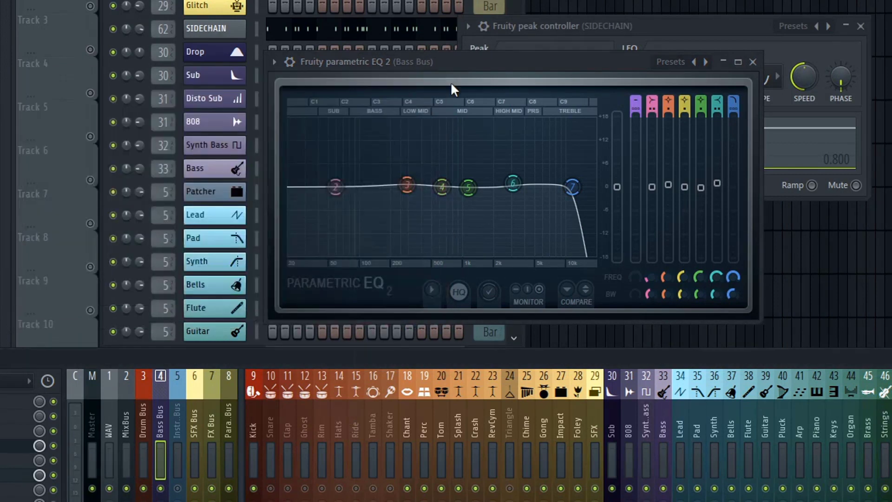
left_click(673, 29)
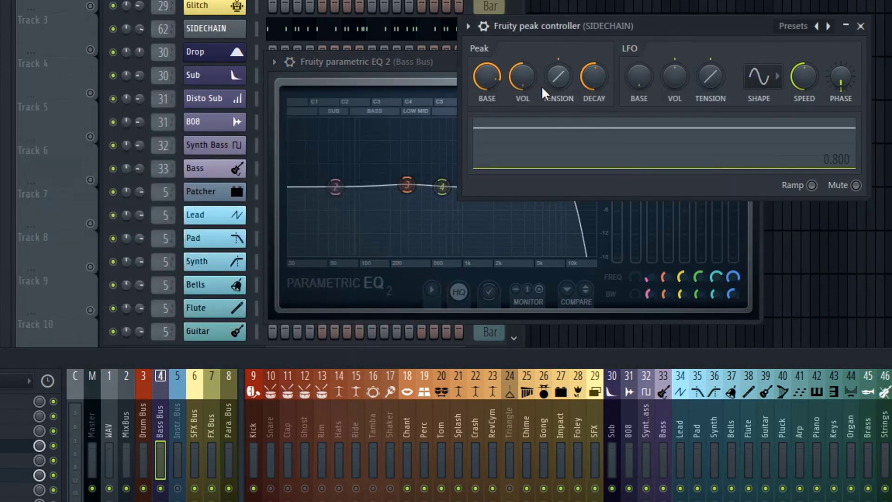
right_click(496, 80)
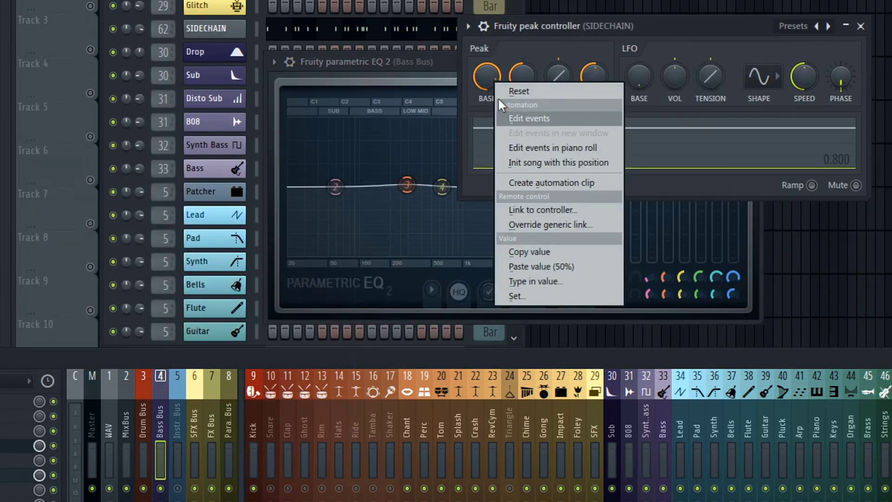
left_click(536, 271)
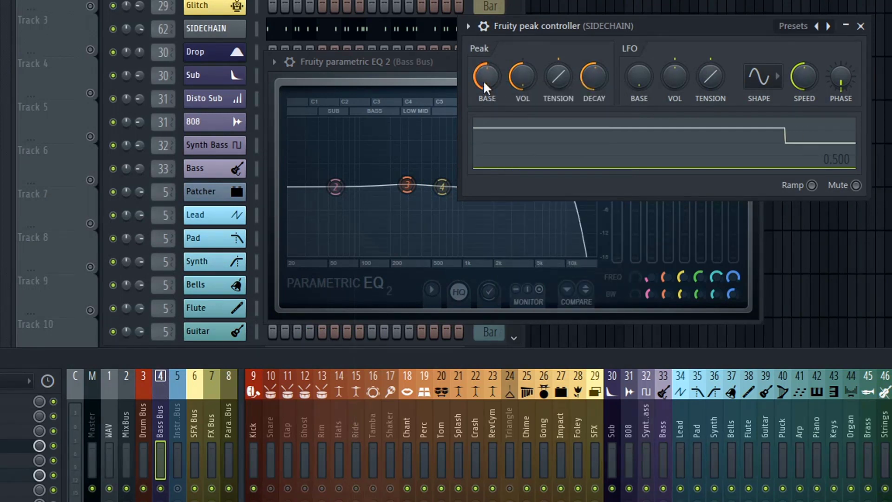
Link the equalizer's band 2 level to the internal controller Peak ctrl - Peak.
left_click(441, 60)
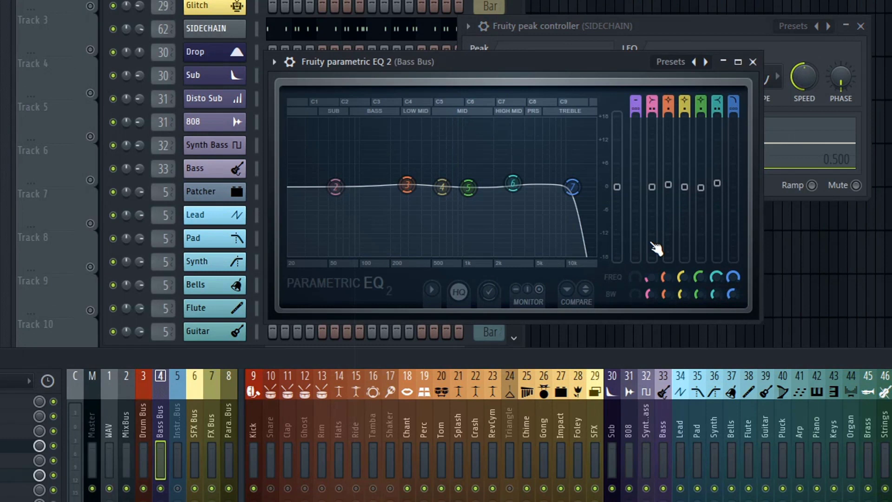
right_click(655, 186)
left_click(673, 314)
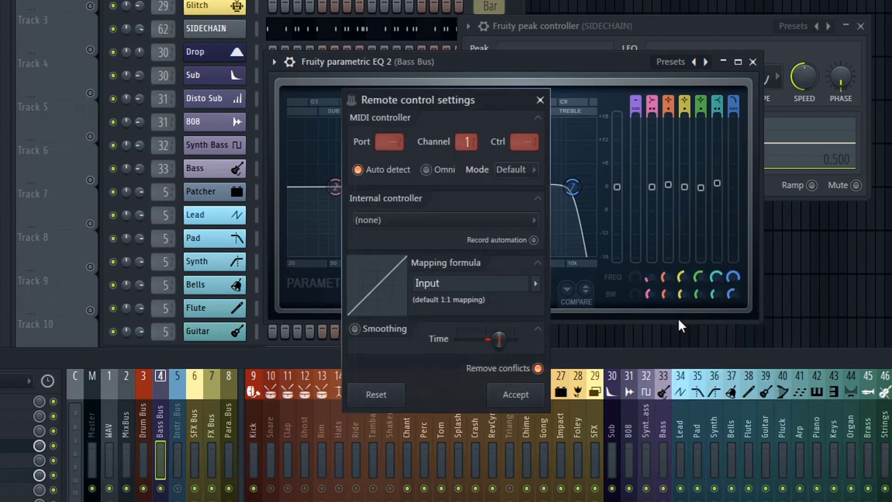
left_click(425, 219)
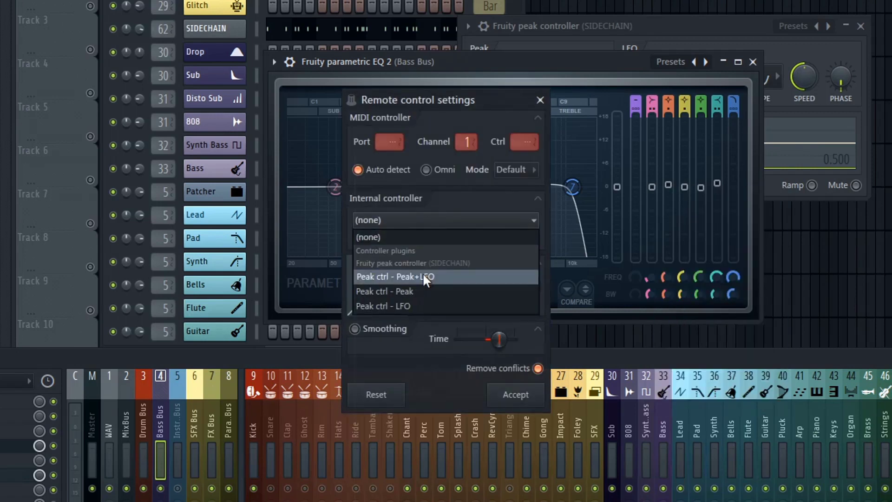
left_click(419, 291)
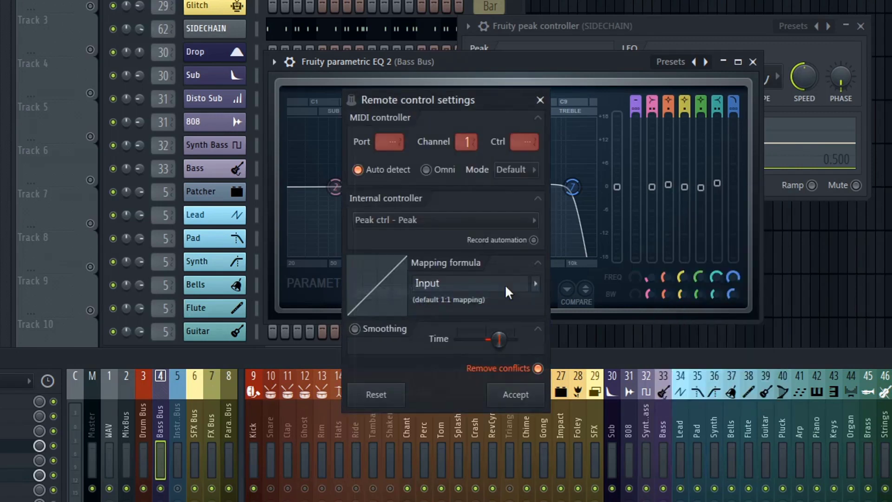
left_click(516, 394)
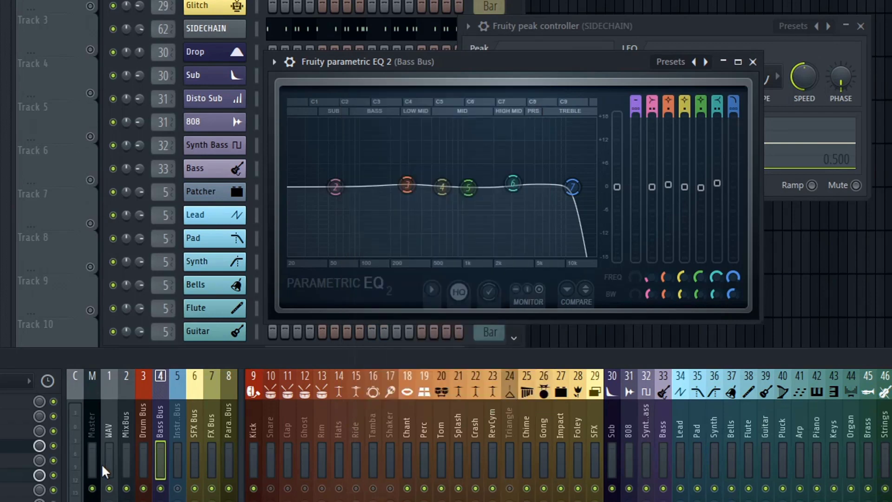
Reset the Bass Bus volume fader and play the song to hear the sidechained equalizer band.
right_click(162, 500)
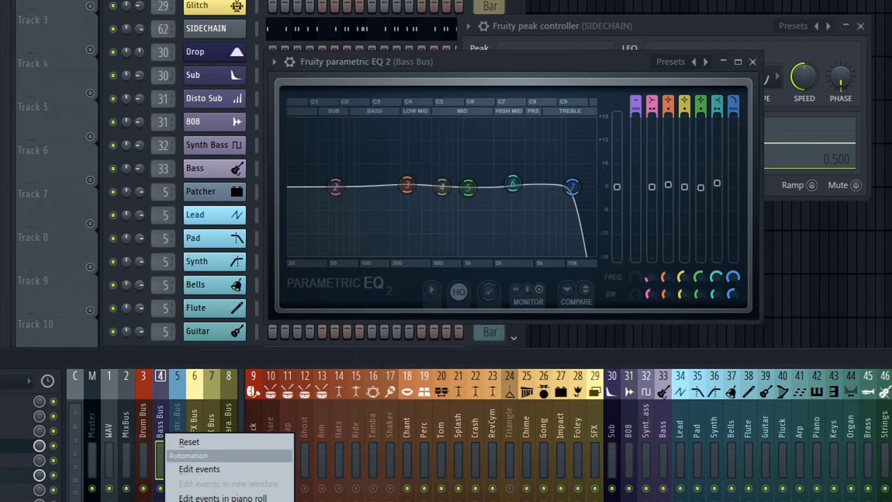
left_click(208, 444)
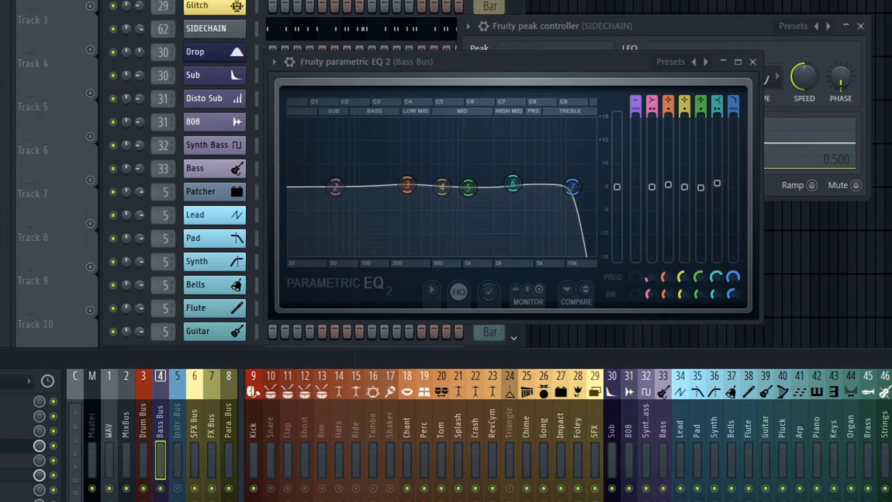
key("space")
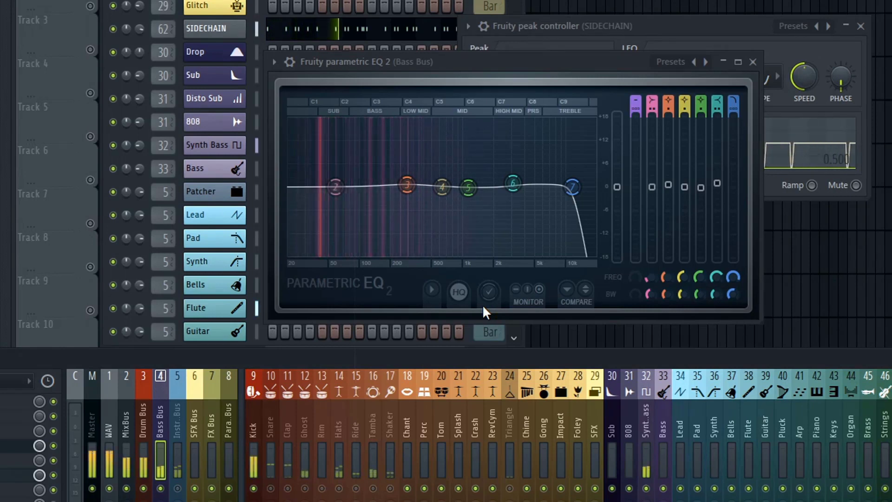
key("space")
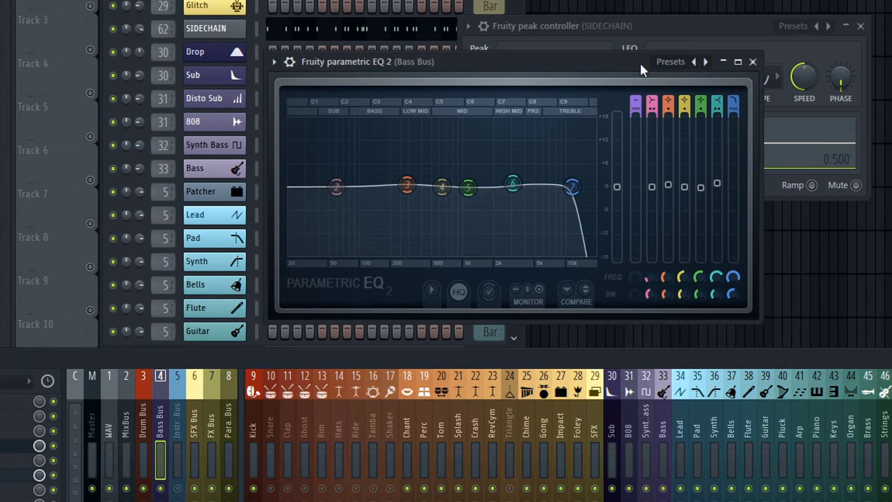
Examine the kick's low frequencies in the Kick track's Fruity parametric EQ 2 during playback and close it.
left_click(259, 425)
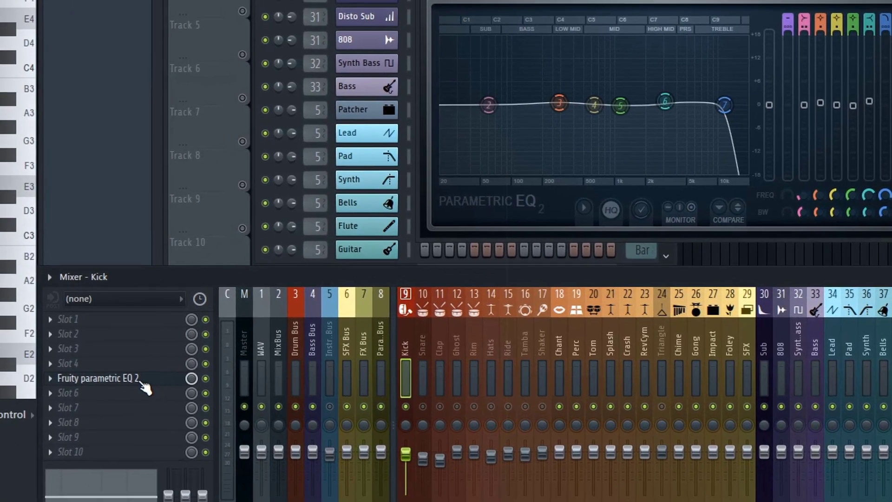
left_click(139, 384)
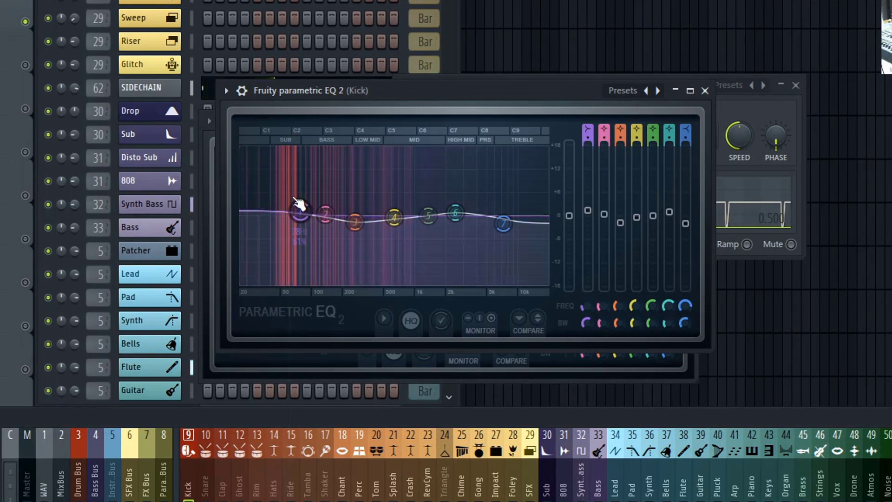
key("space")
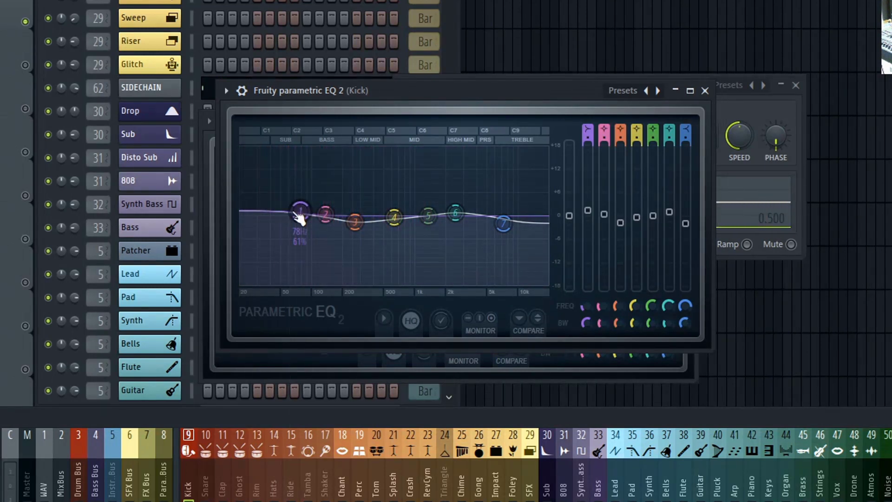
left_click(705, 91)
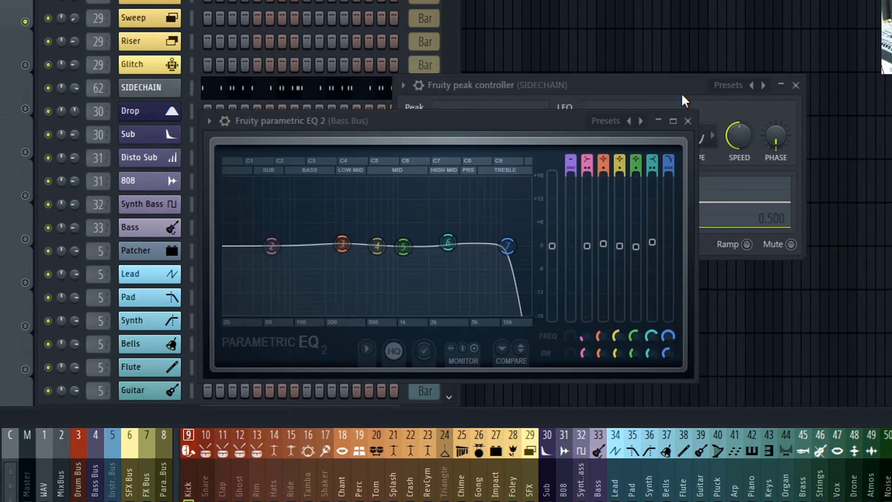
Change the type of band 2 in the Bass Bus equalizer to Peaking.
right_click(272, 245)
mouse_move(305, 287)
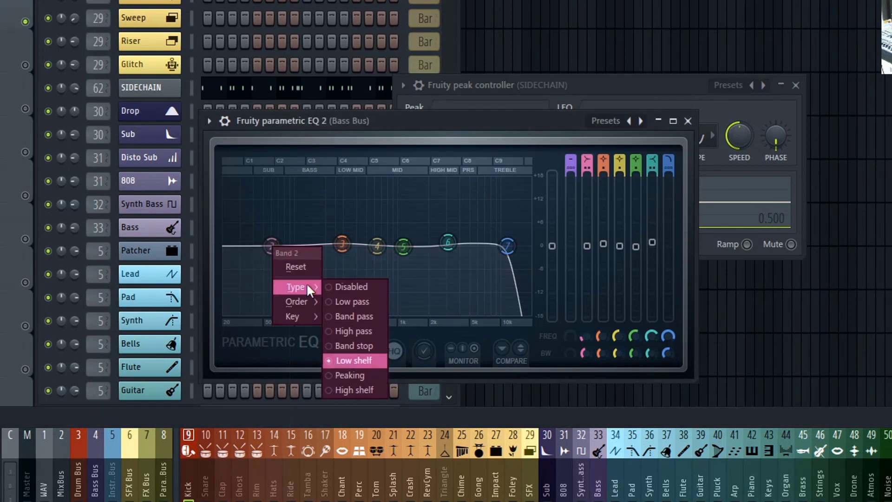
left_click(353, 376)
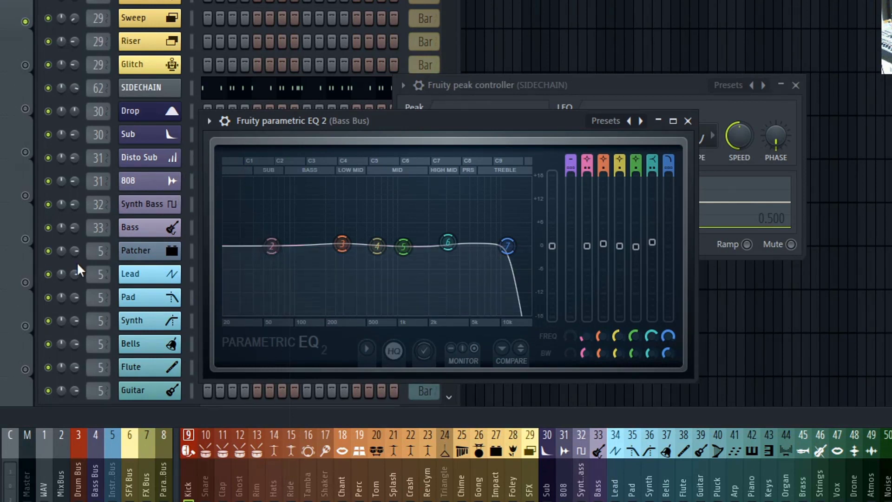
Check the linear-phase filters option of Maximus on the WAV track and close the plugin.
left_click(49, 489)
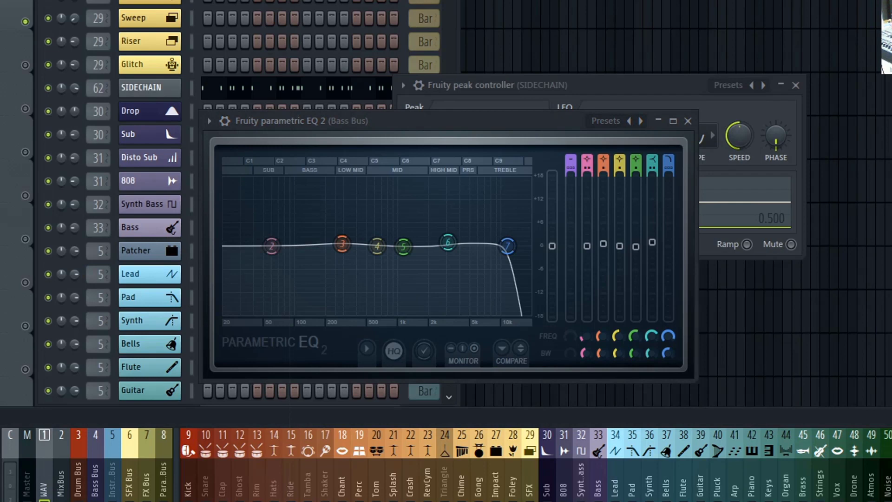
left_click(889, 494)
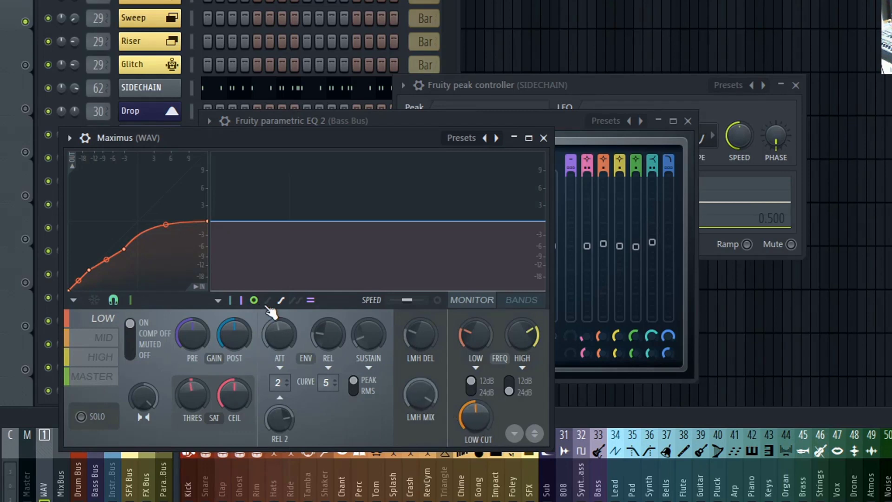
left_click(217, 301)
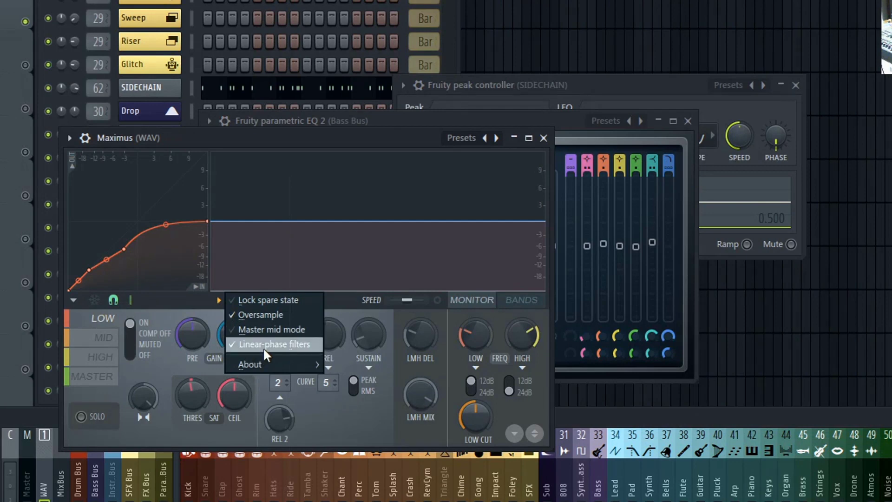
mouse_move(260, 365)
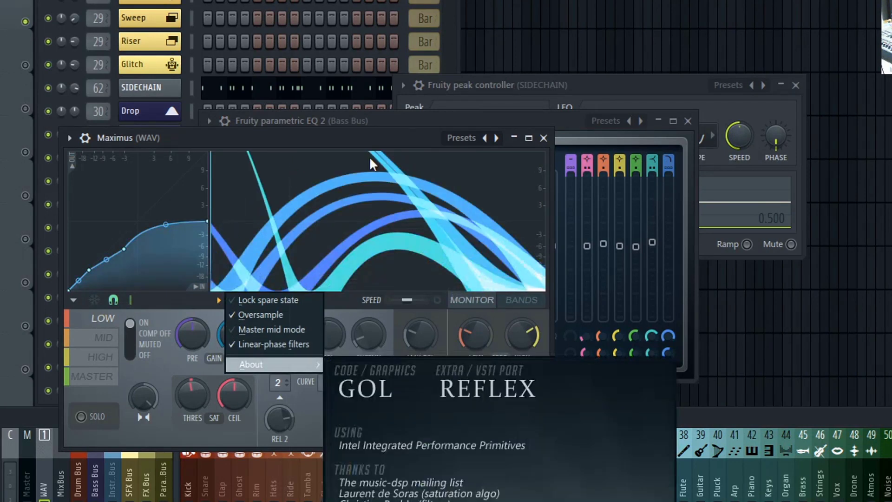
left_click(355, 134)
left_click(544, 138)
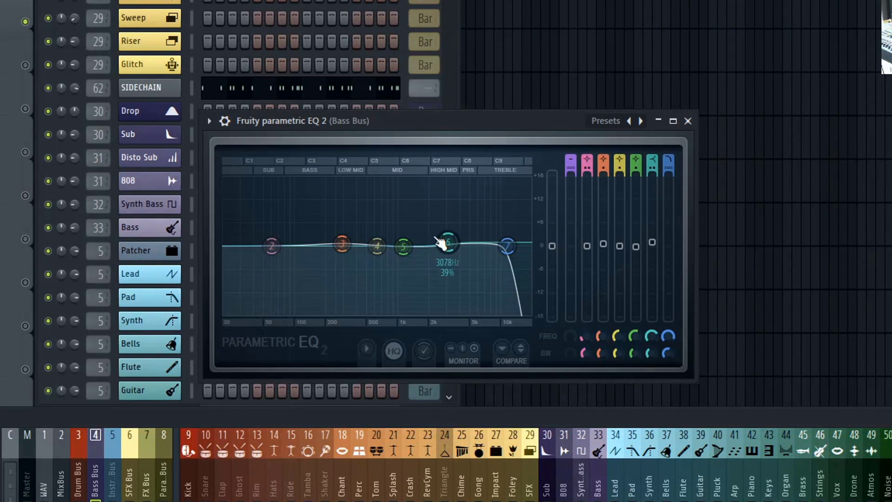